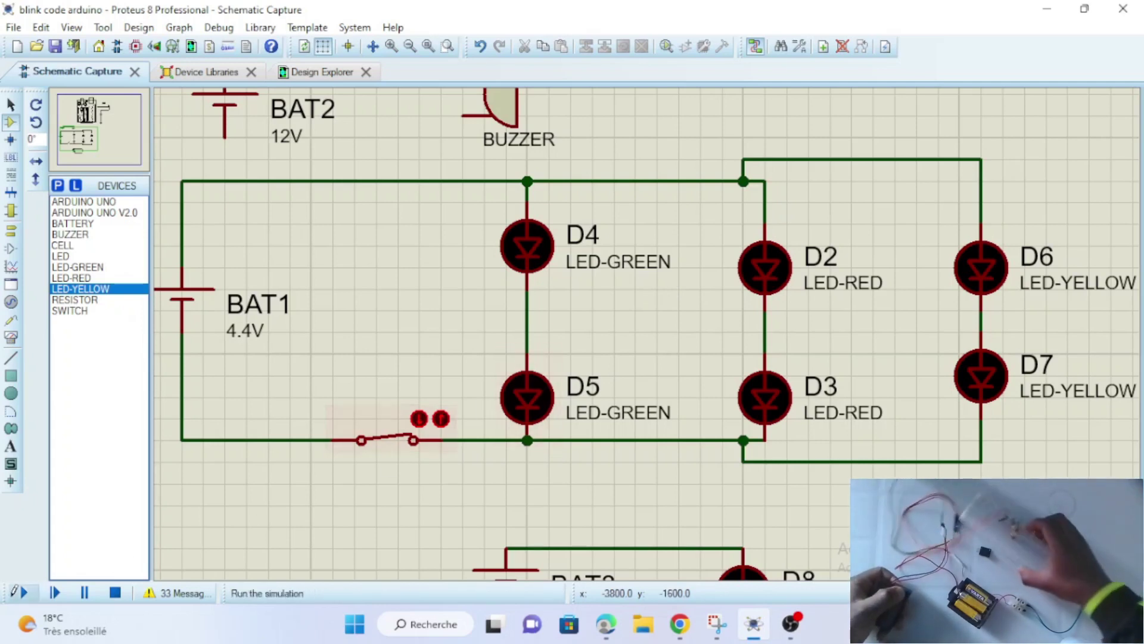
Step: Run the simulation of the LED circuit with its switch closed, and stop it
click(29, 598)
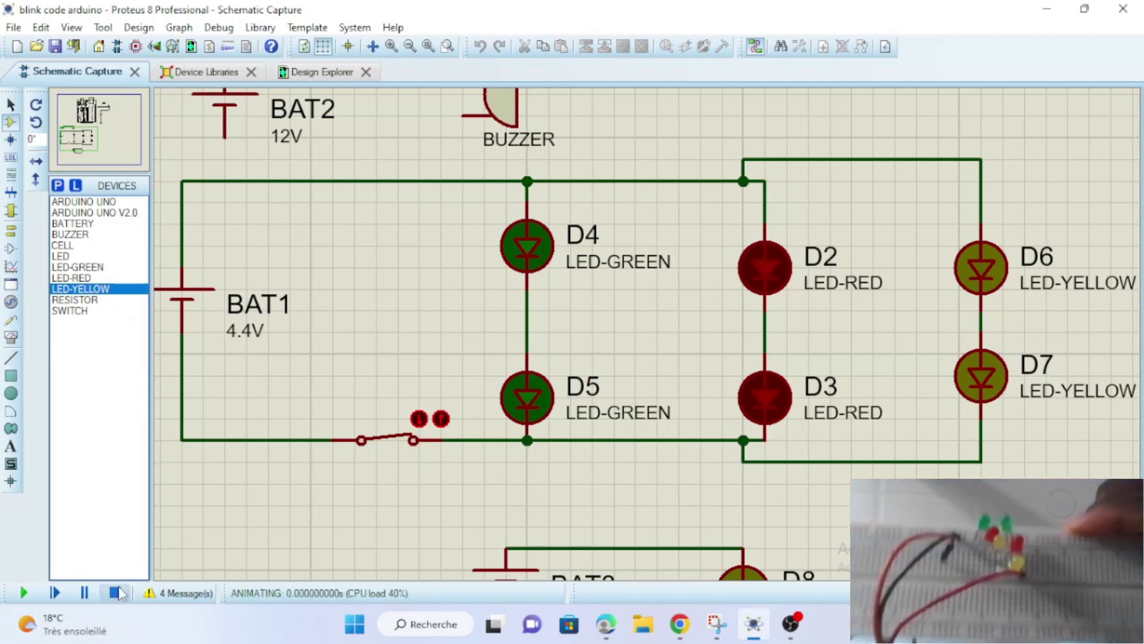
mouse_move(119, 620)
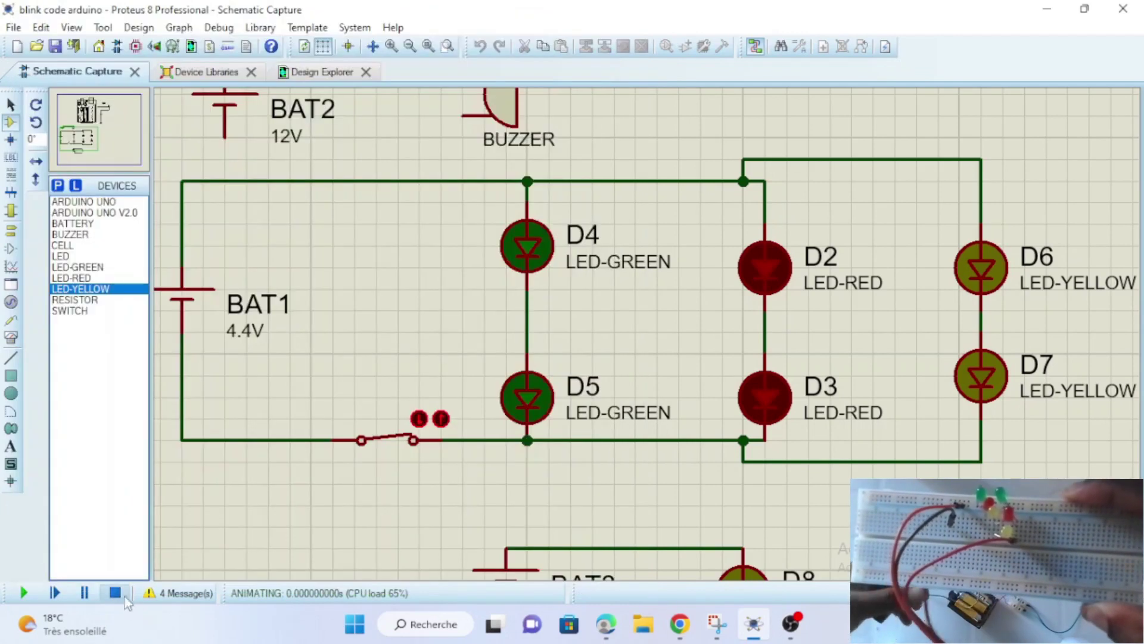
click(115, 592)
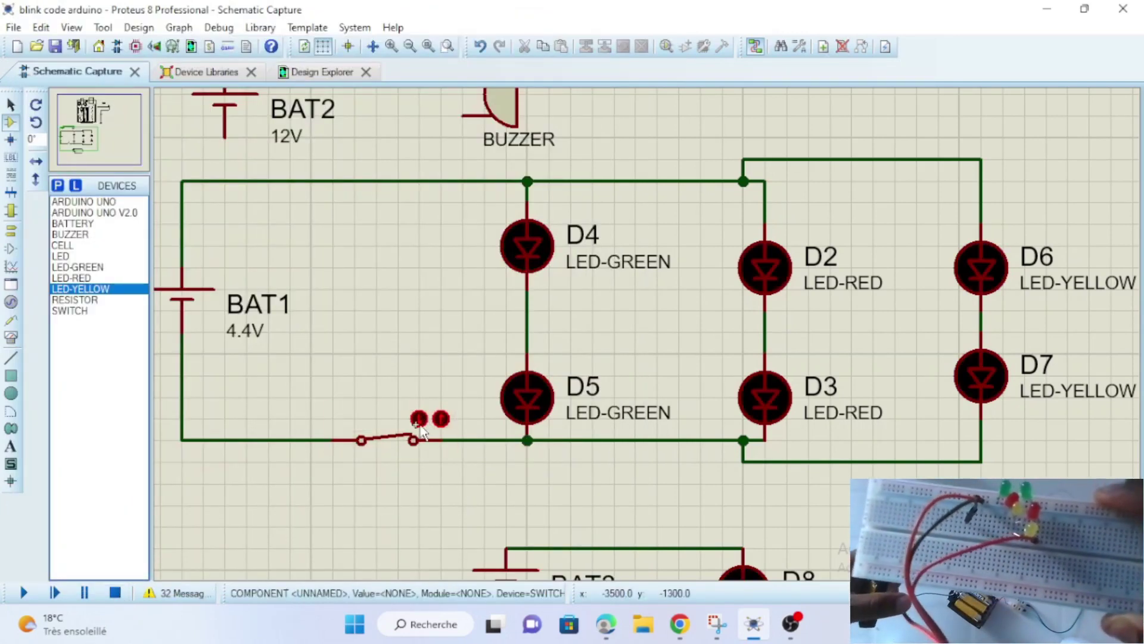
Step: Simulate the LED circuit with its switch open, close the switch during the run, and repeat the simulation with it closed
click(441, 419)
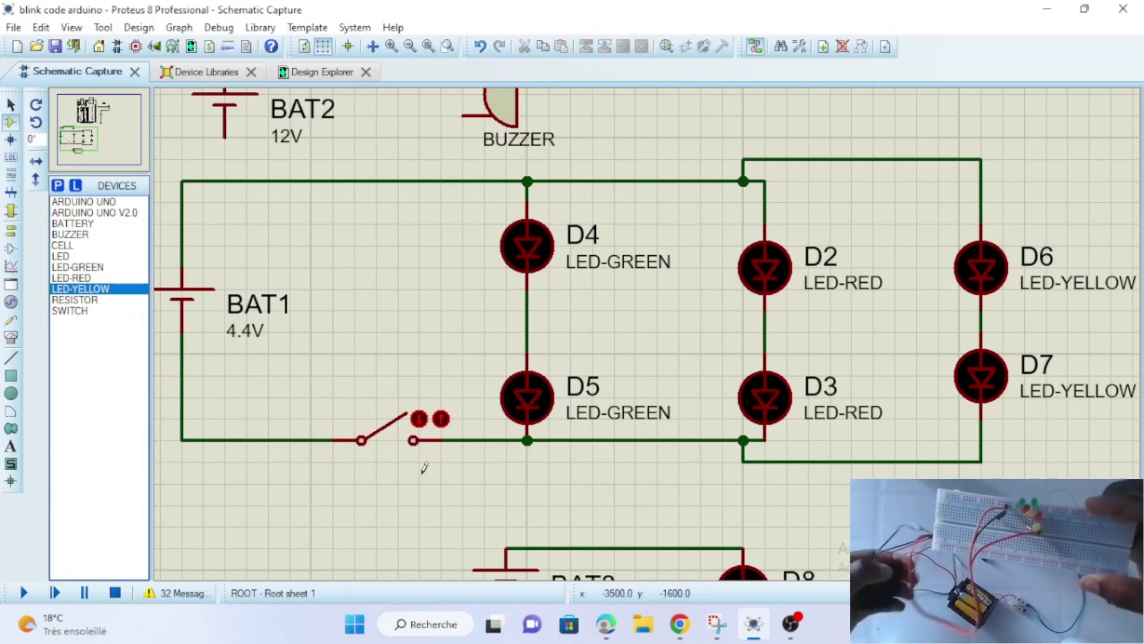
click(24, 592)
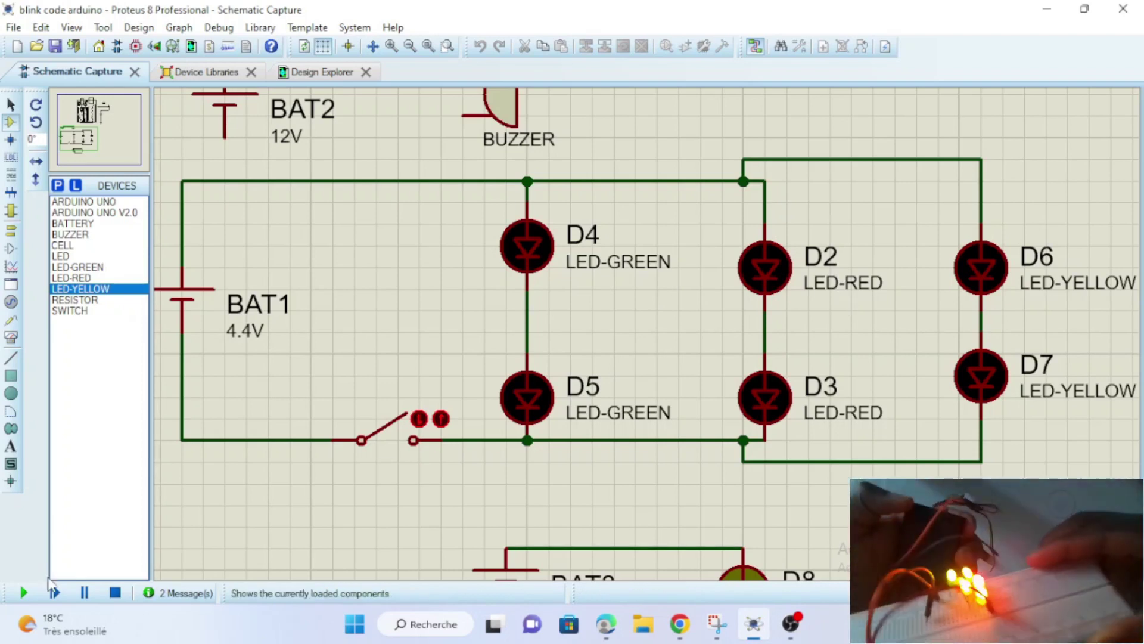
click(441, 420)
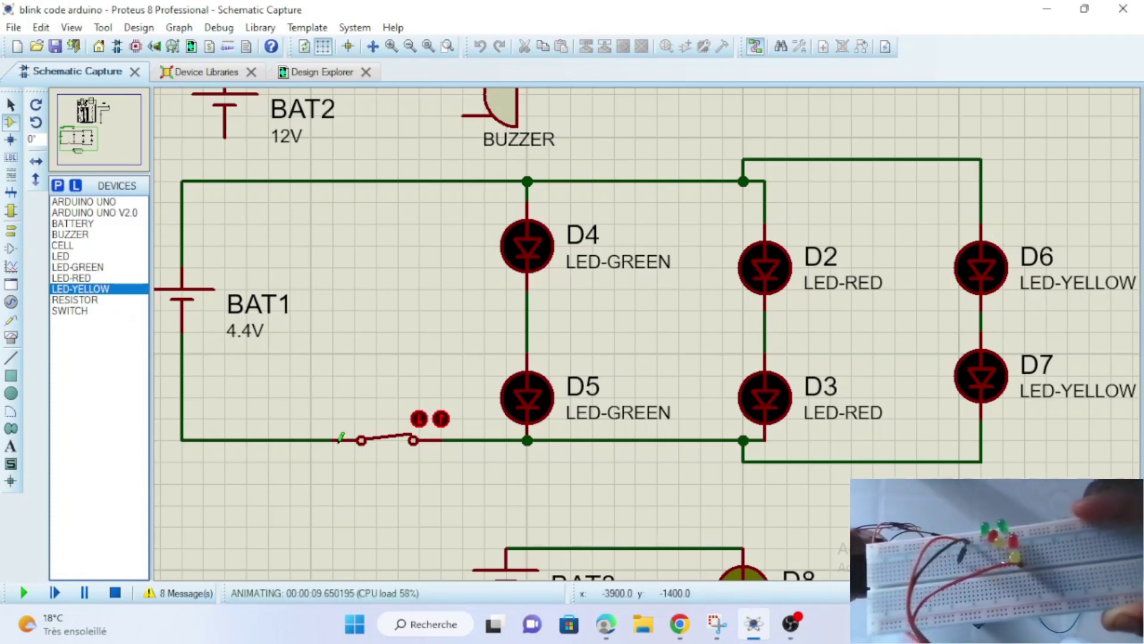
click(115, 593)
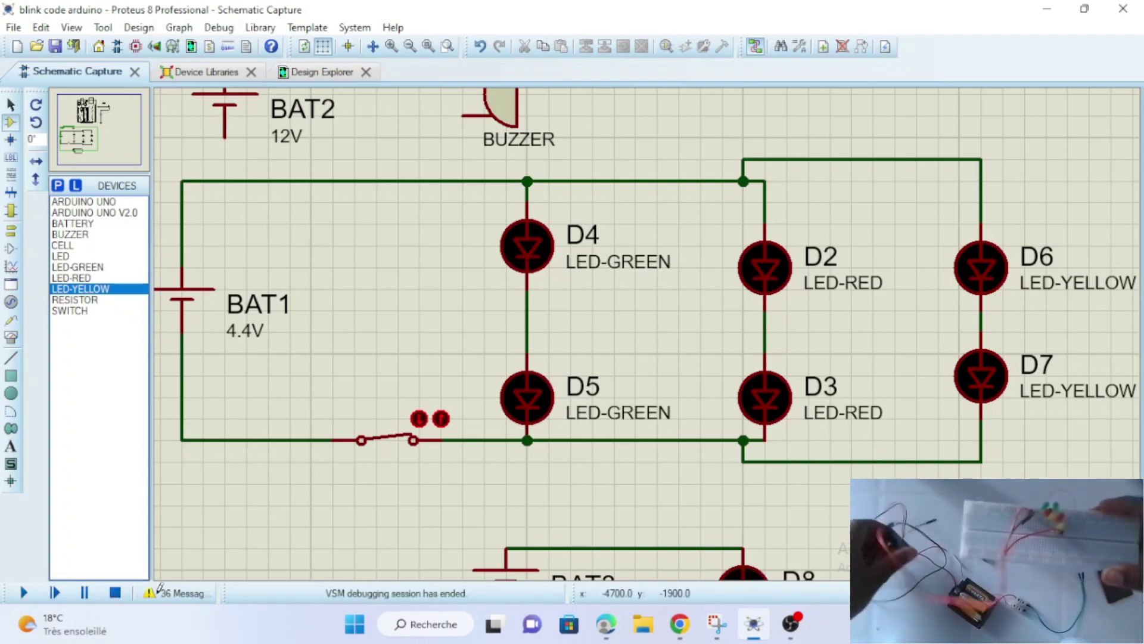
click(26, 592)
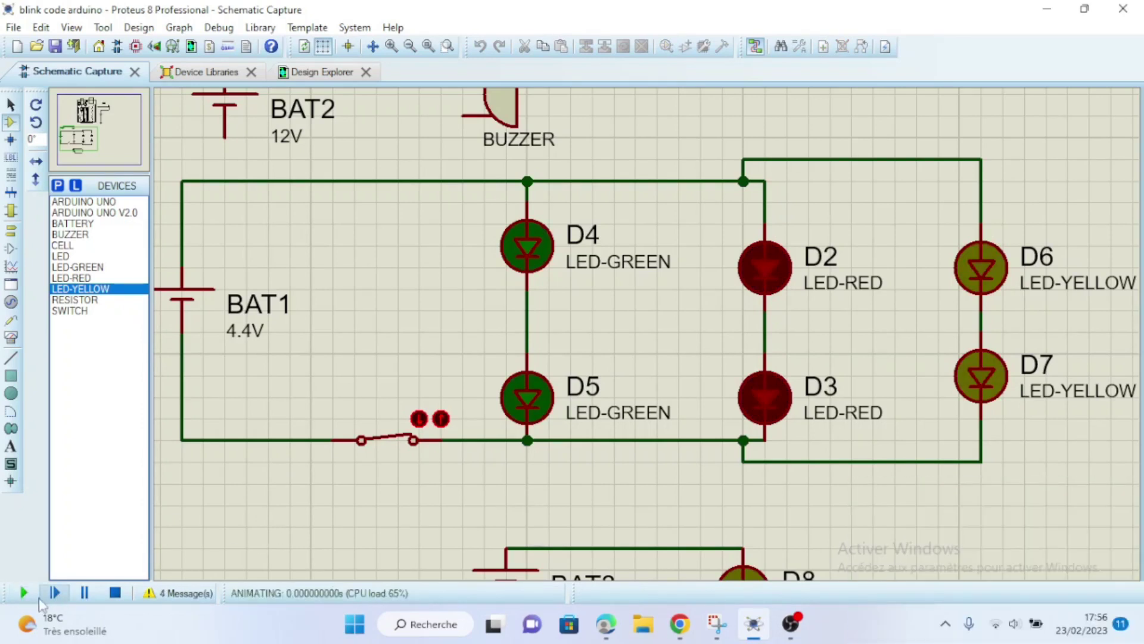
click(115, 593)
Step: Wire the free terminal of battery BAT2 to the unconnected pin of buzzer BUZ1
scroll(651, 325, up, 2)
scroll(650, 227, down, 2)
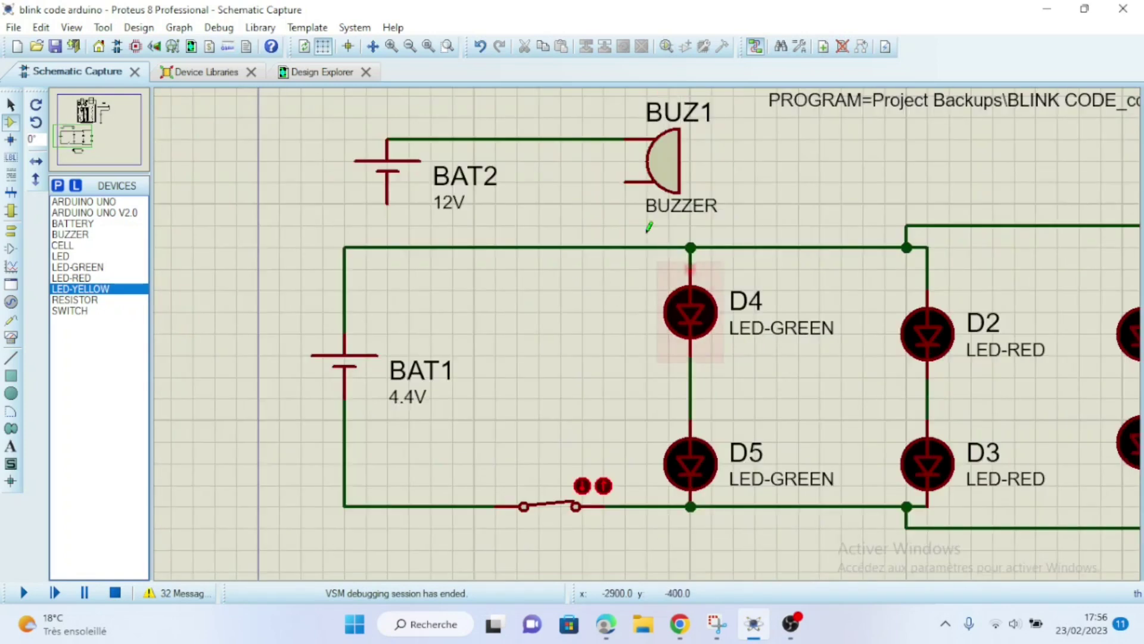
click(387, 205)
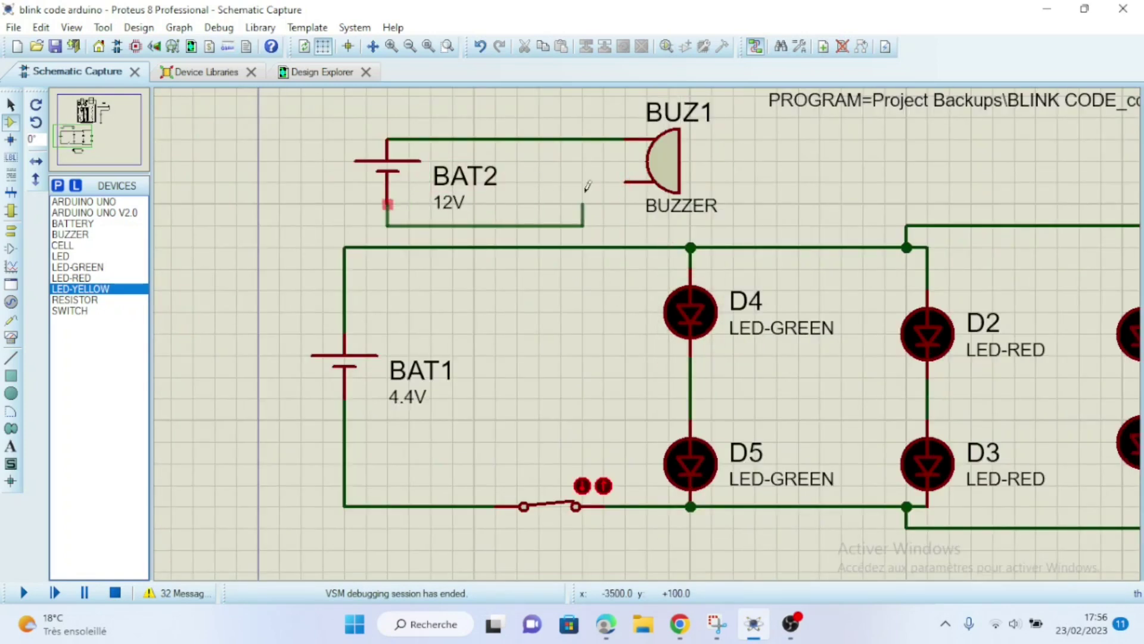
click(624, 181)
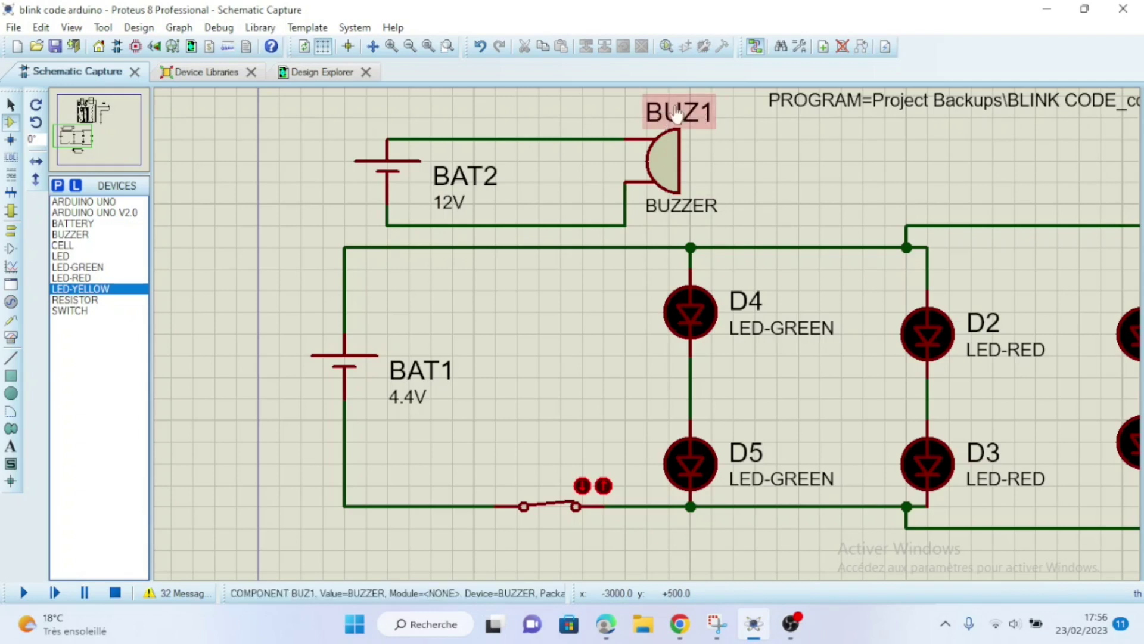
Step: Simulate the schematic with the wired buzzer while raising the system volume, and stop the simulation
click(24, 593)
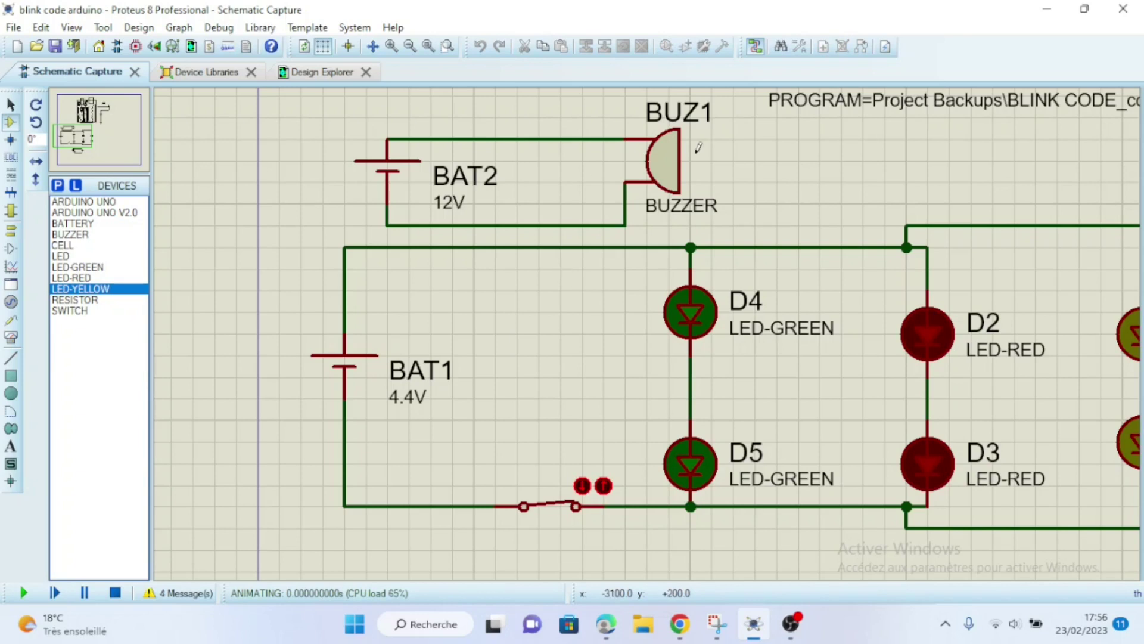
key(XF86AudioRaiseVolume)
key(XF86AudioRaiseVolume)
key(XF86AudioRaiseVolume)
key(XF86AudioRaiseVolume)
key(XF86AudioRaiseVolume)
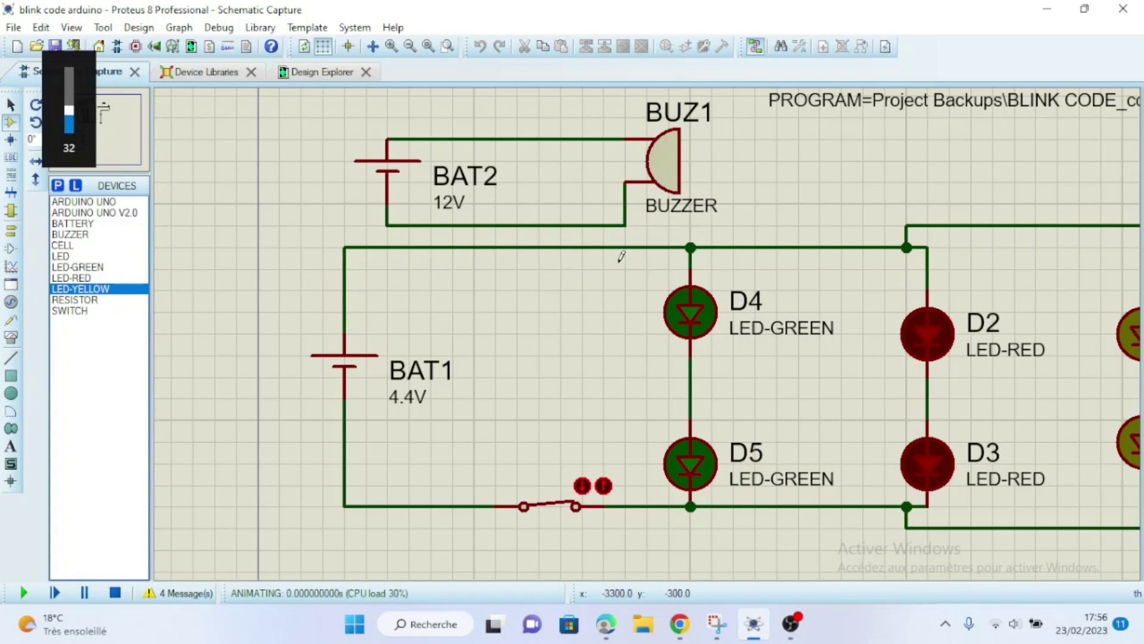
key(XF86AudioRaiseVolume)
key(XF86AudioRaiseVolume)
key(XF86AudioRaiseVolume)
key(XF86AudioRaiseVolume)
key(XF86AudioRaiseVolume)
key(XF86AudioRaiseVolume)
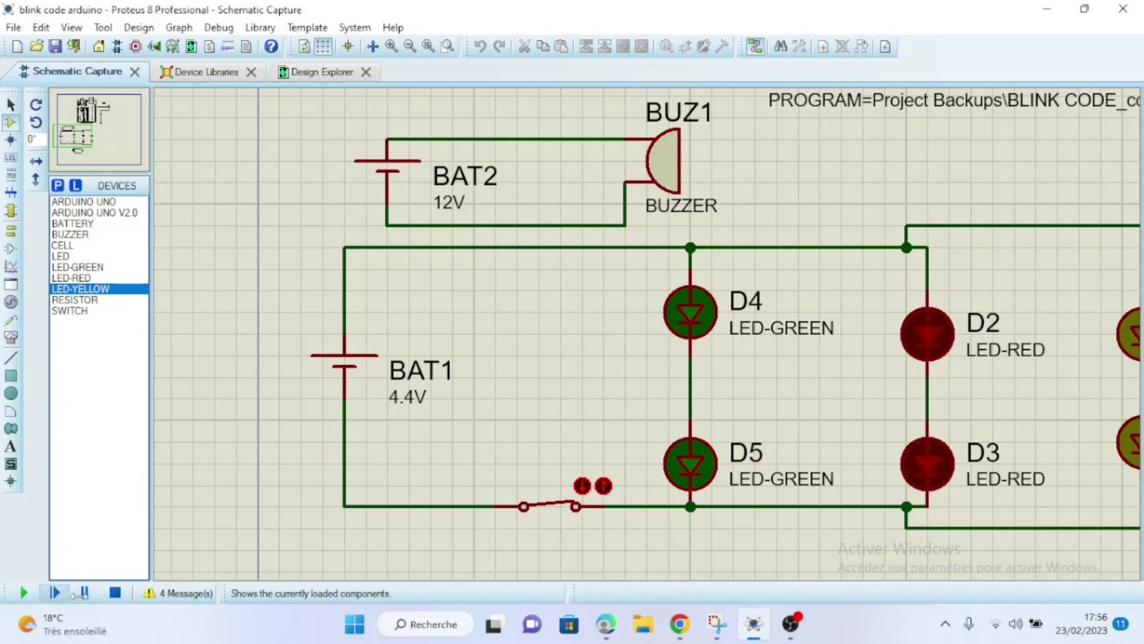
click(115, 593)
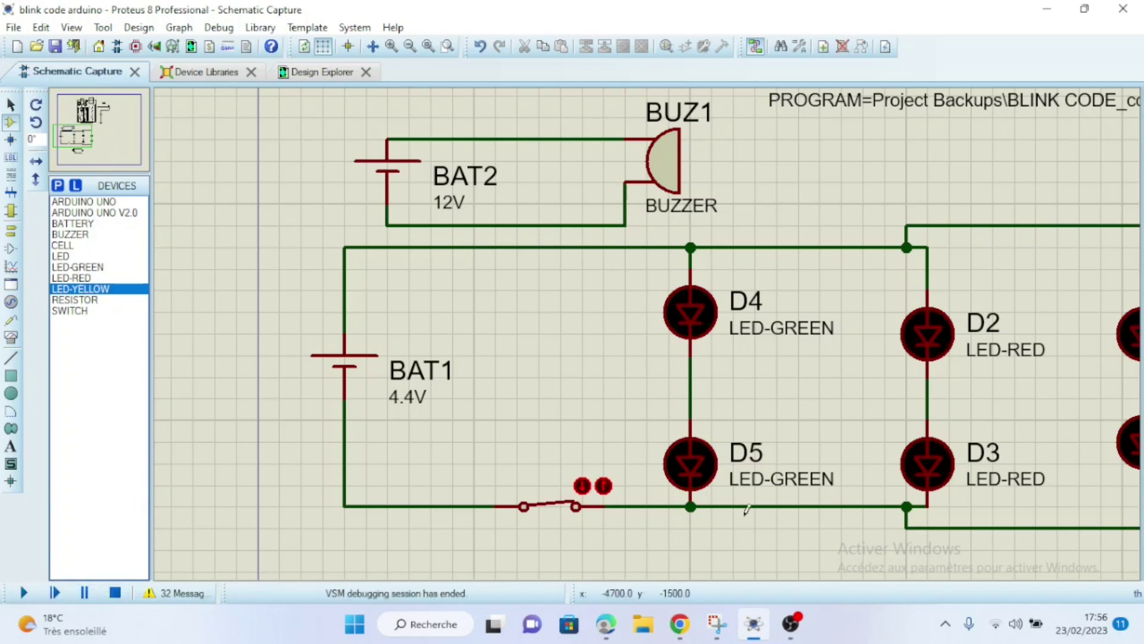
Step: Look over the whole schematic, from the Arduino board to the buzzer, LED and battery circuits
scroll(649, 327, up, 1)
scroll(606, 309, down, 3)
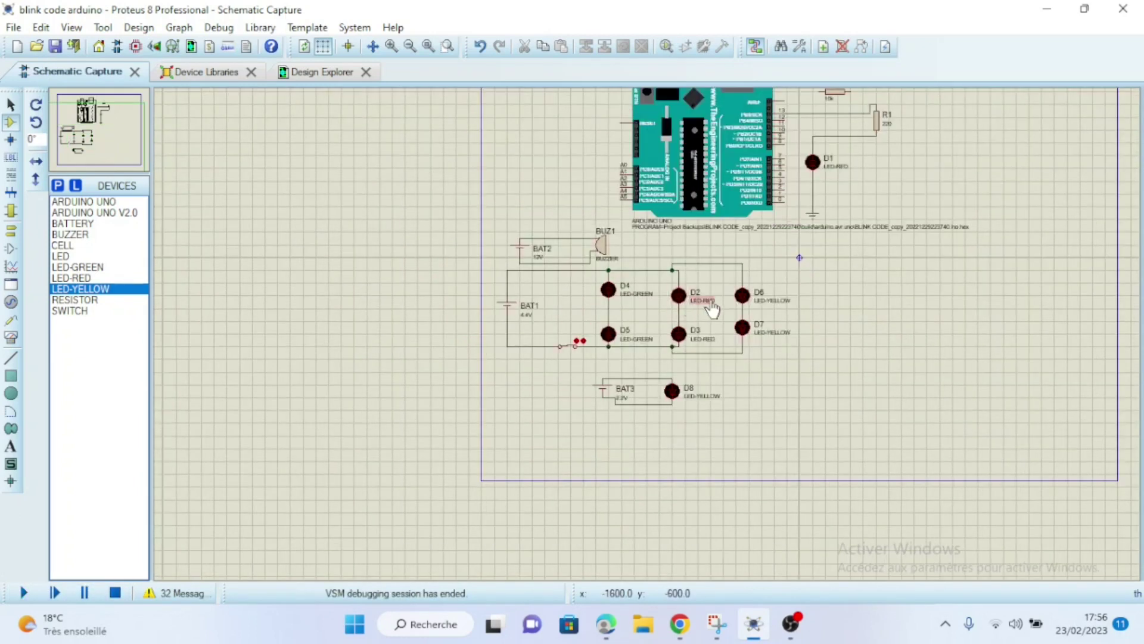
scroll(712, 309, up, 1)
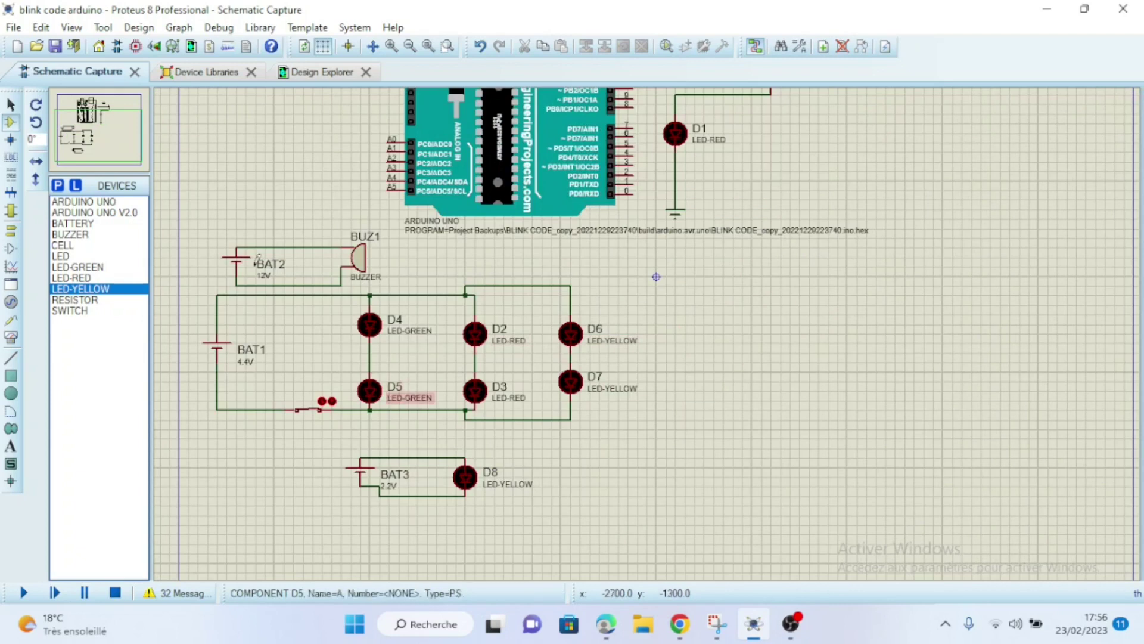
right_click(88, 214)
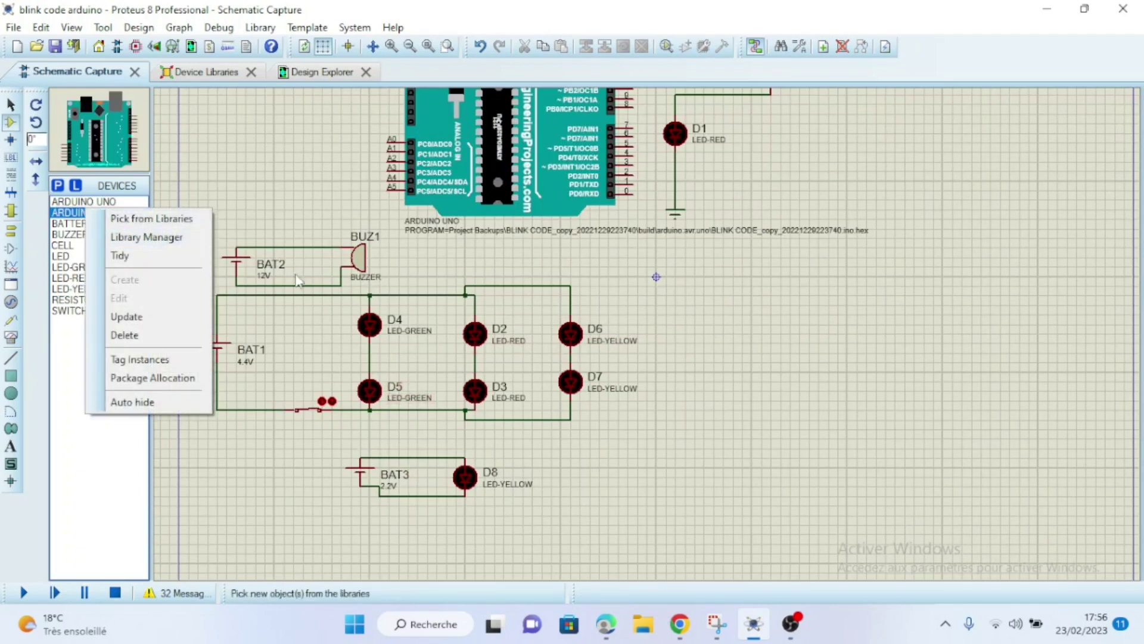
click(251, 167)
key(Escape)
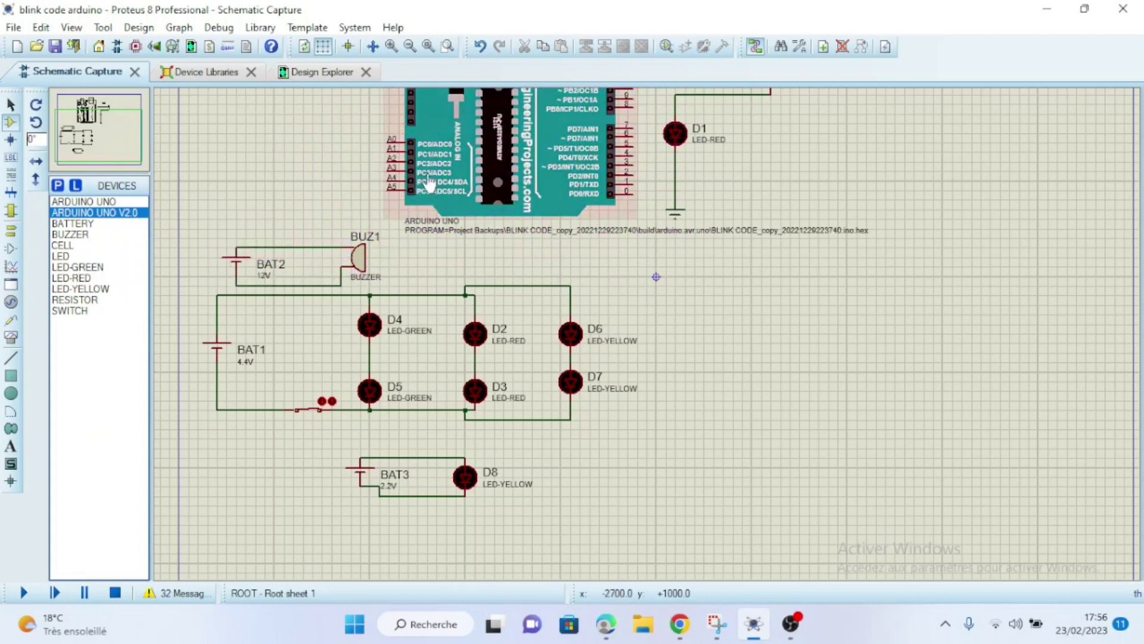
drag(656, 277, 1005, 216)
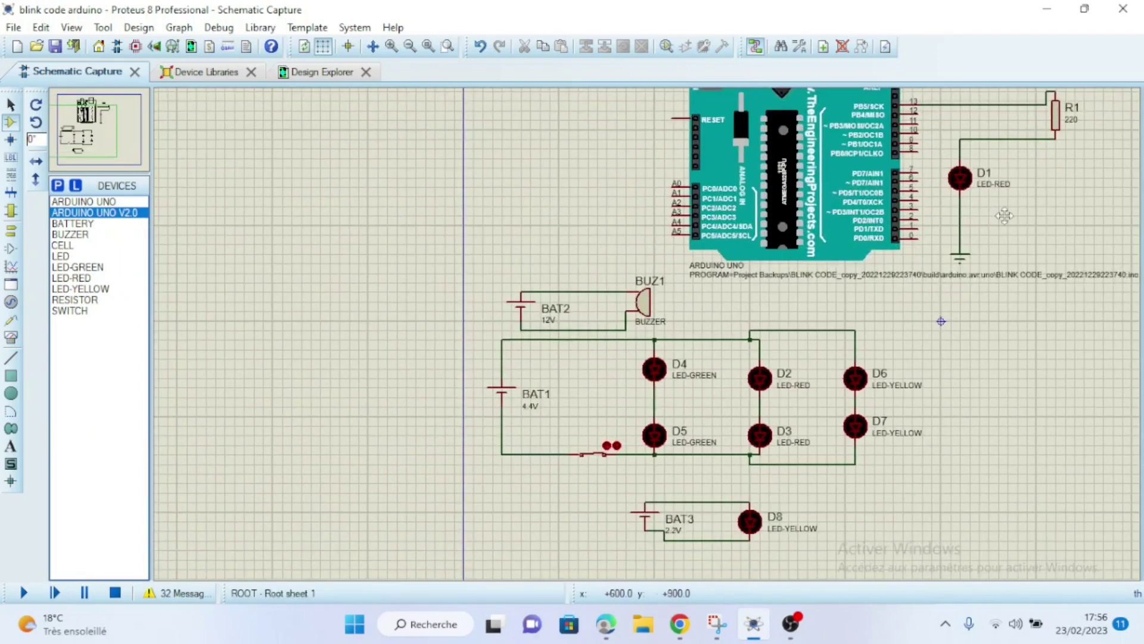
scroll(1005, 216, down, 3)
scroll(983, 217, up, 2)
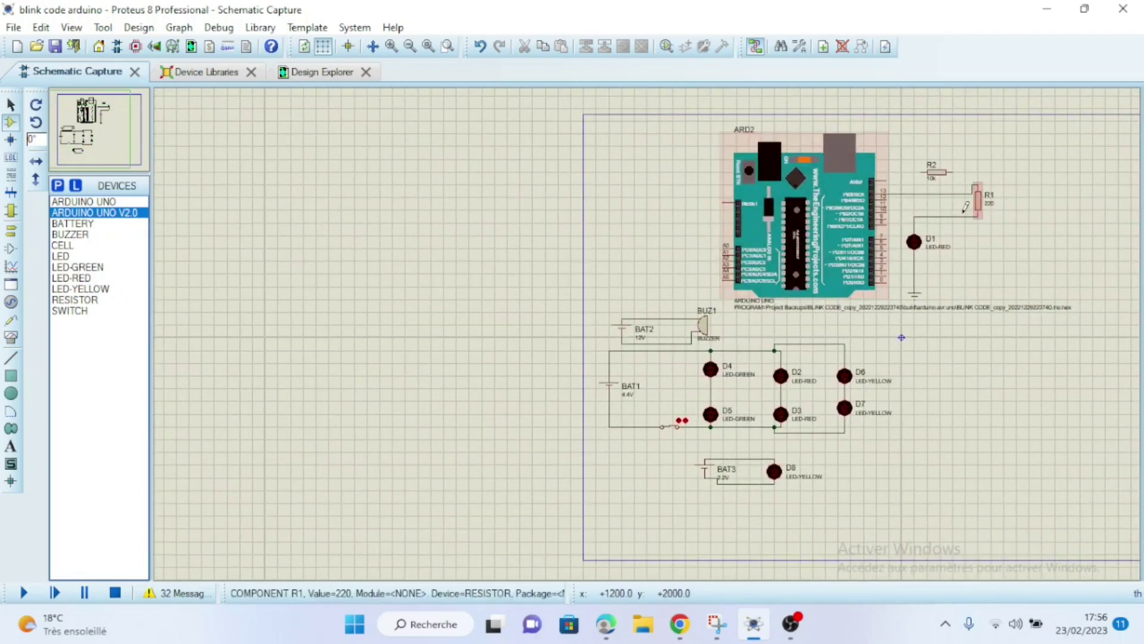
scroll(828, 288, down, 2)
scroll(477, 286, up, 2)
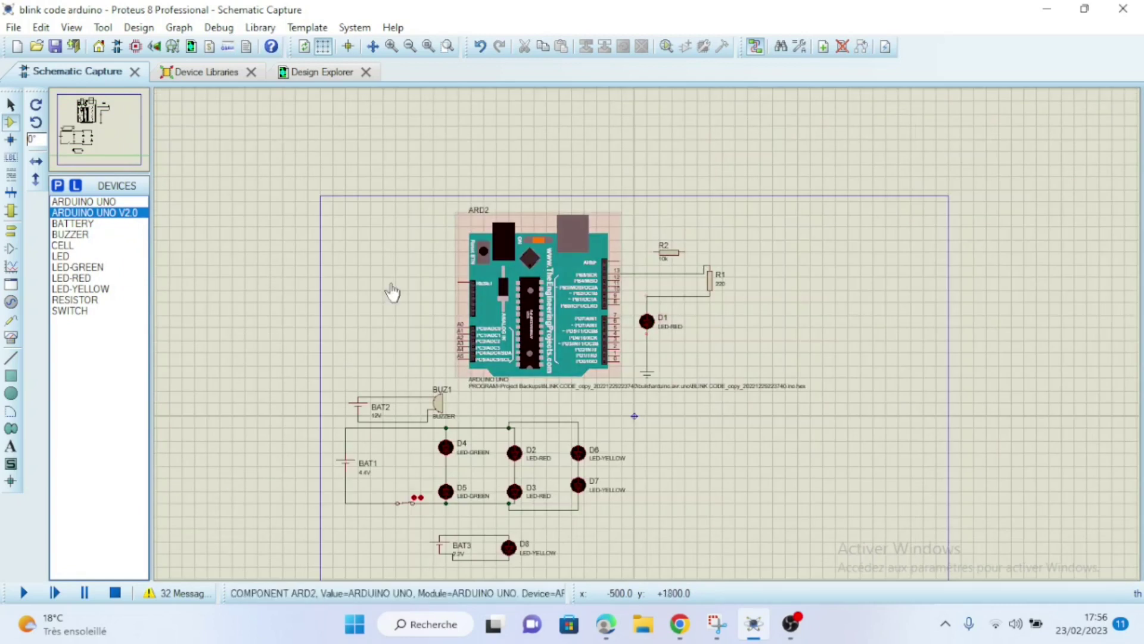
scroll(648, 330, down, 1)
scroll(650, 328, up, 2)
scroll(649, 328, up, 2)
scroll(707, 301, down, 2)
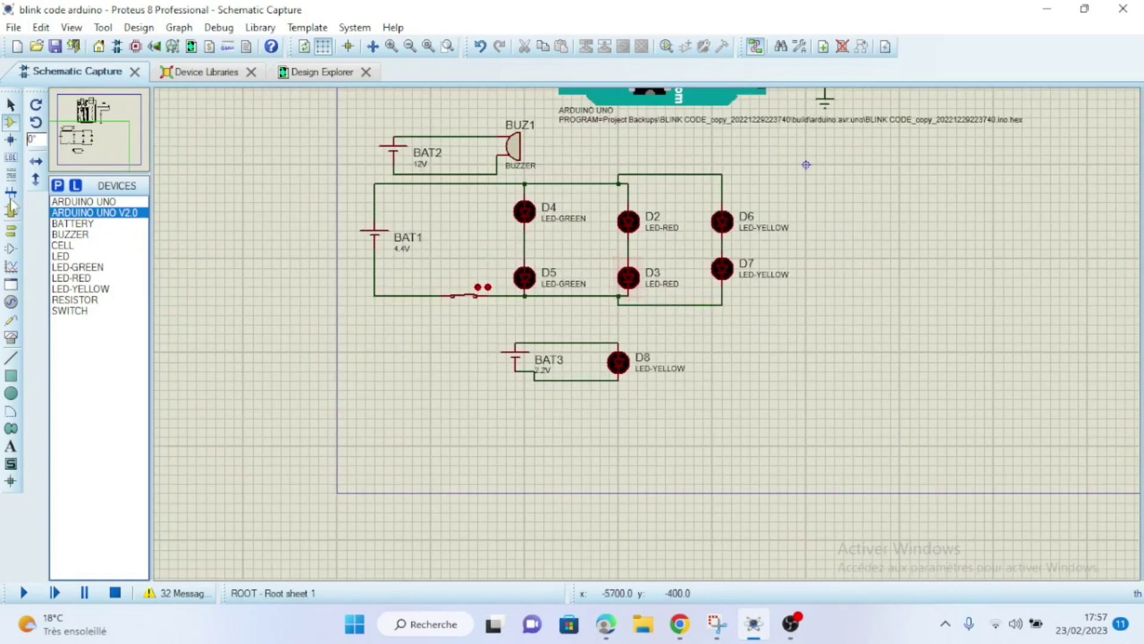
Step: Try to delete the ARDUINO UNO device from the project's device list
right_click(100, 205)
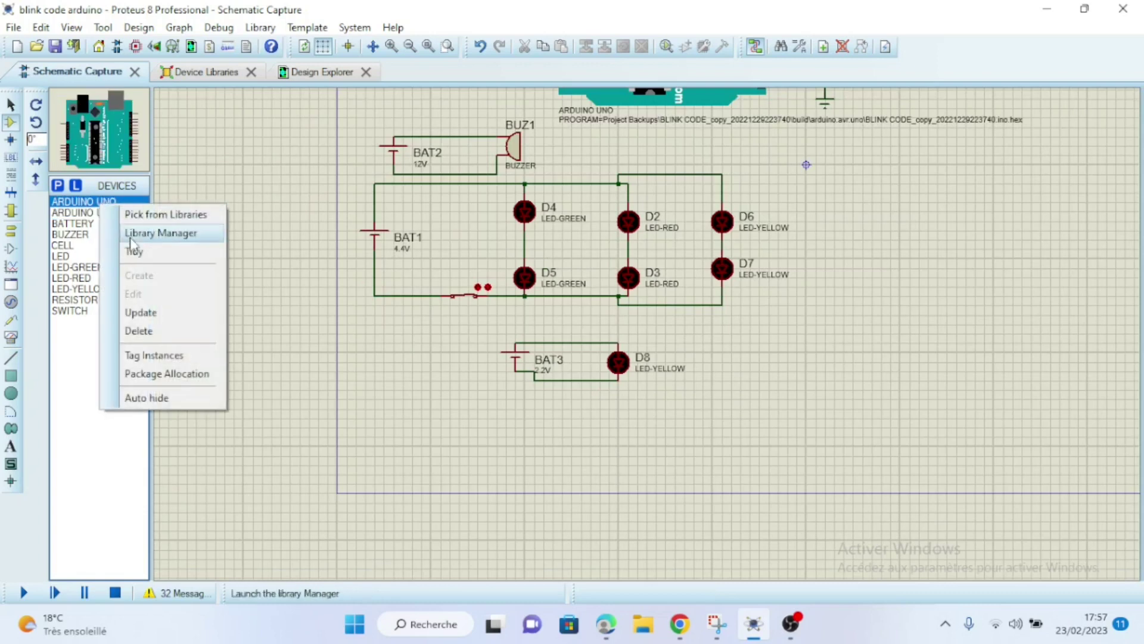
click(139, 331)
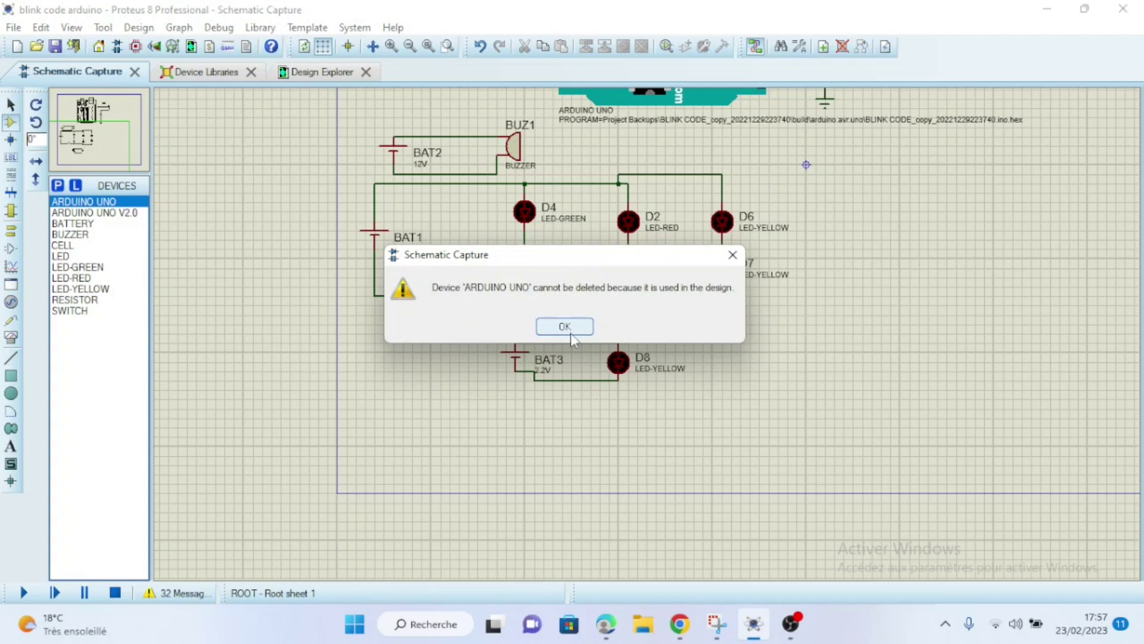
click(571, 335)
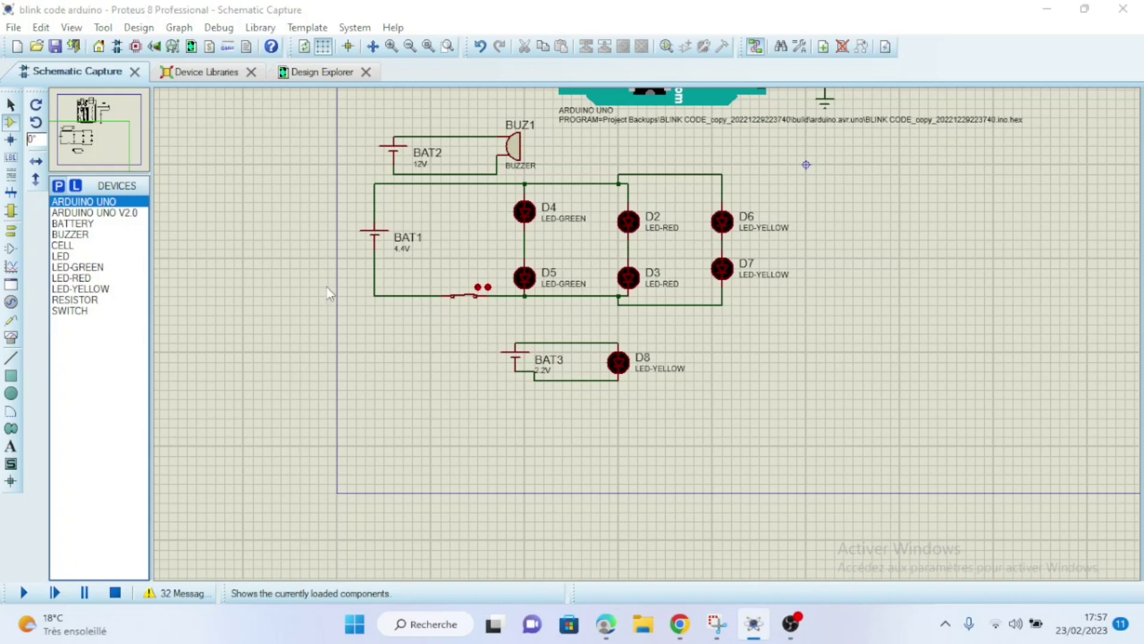
Step: Search the component library for "led" and pick LED-GREEN into the project's devices
key(p)
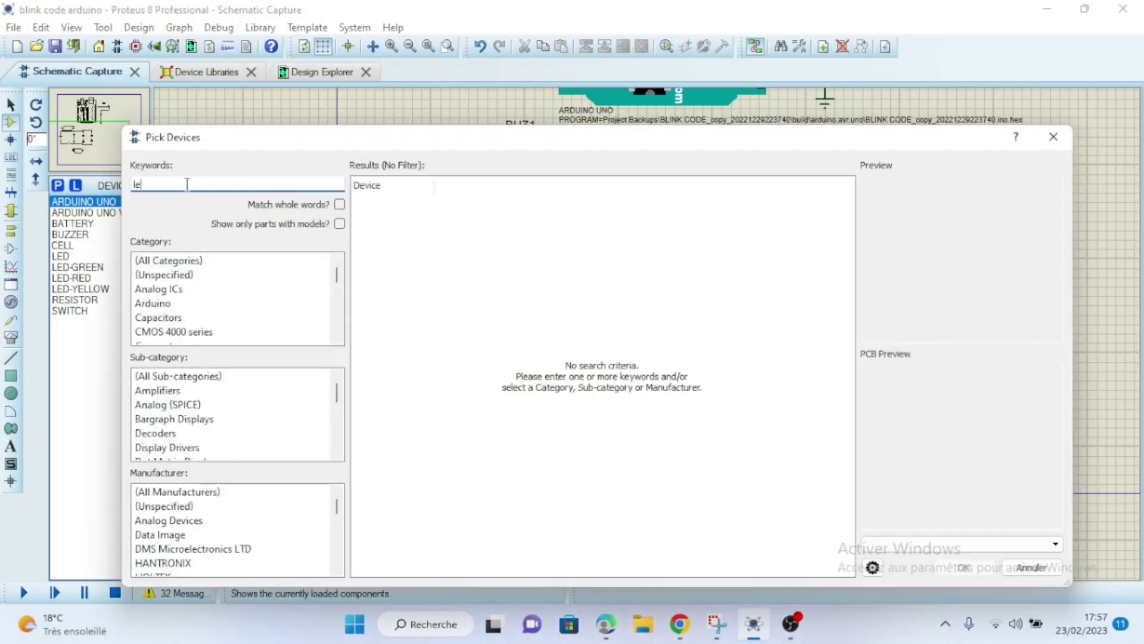
text(led)
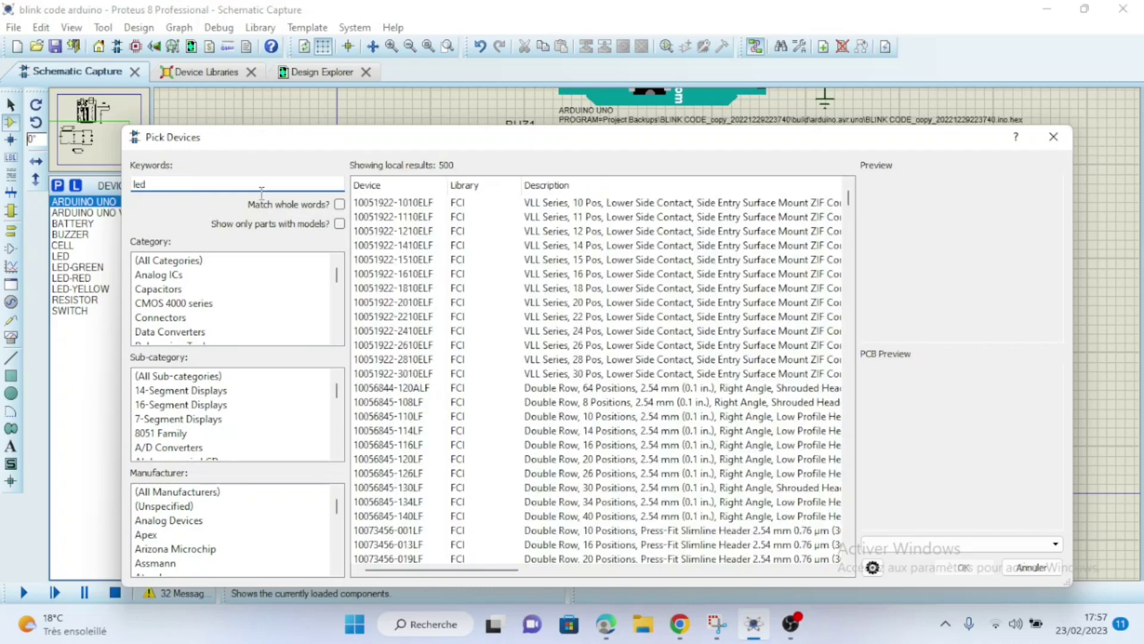
scroll(435, 441, down, 3)
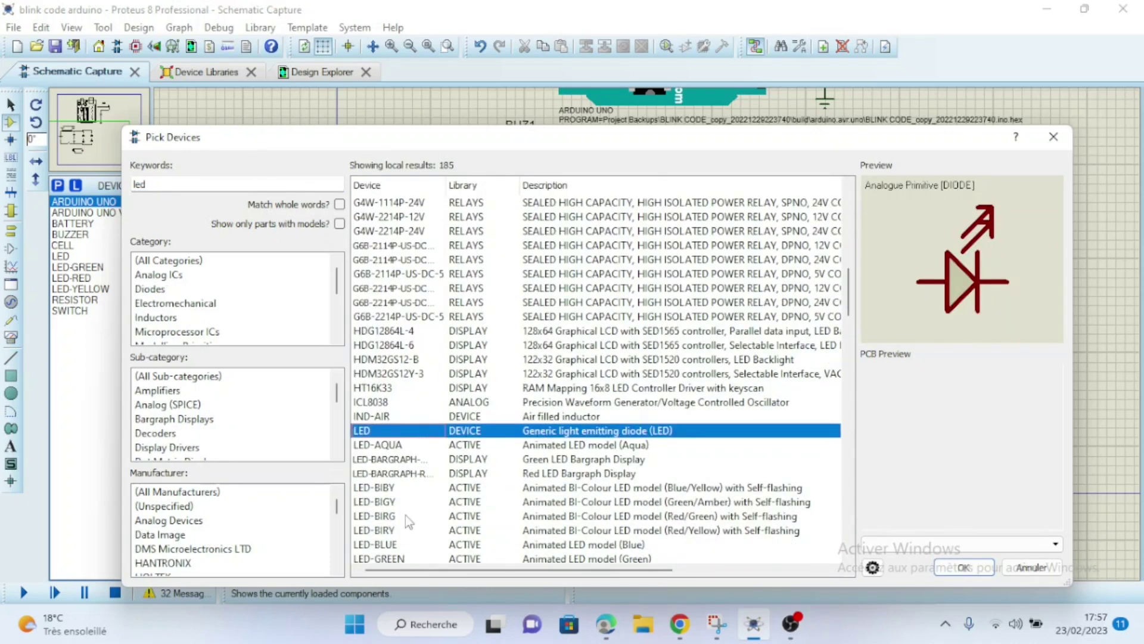
scroll(398, 501, down, 1)
scroll(394, 491, down, 1)
click(392, 474)
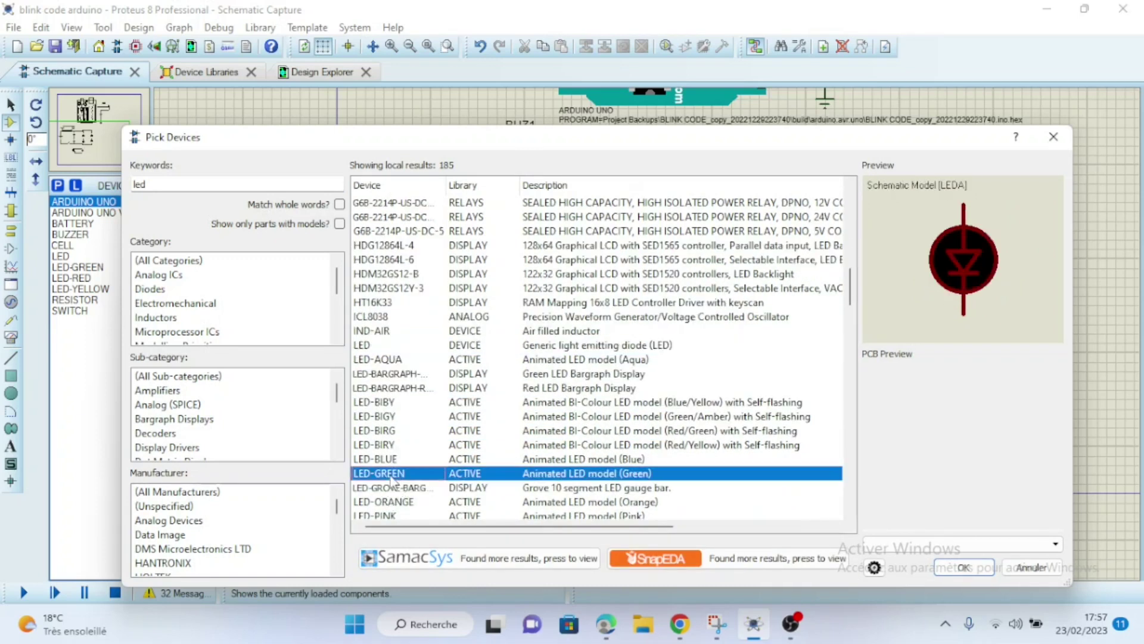
click(963, 567)
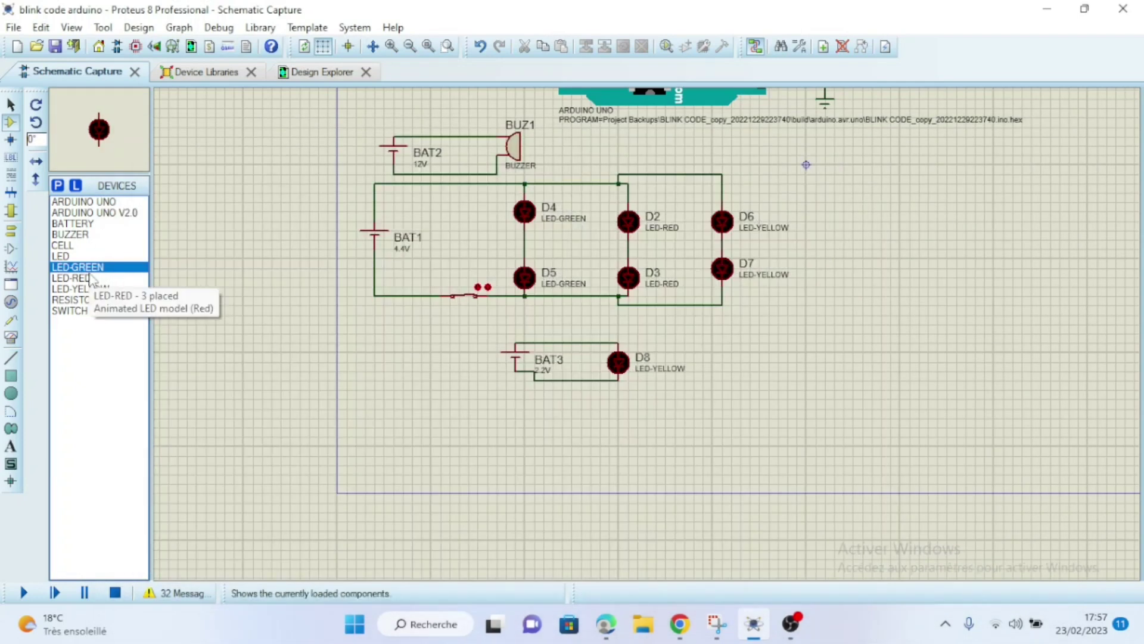
Step: Search the component library for "switch" and pick the interactive SPST SWITCH into the project's devices
click(87, 310)
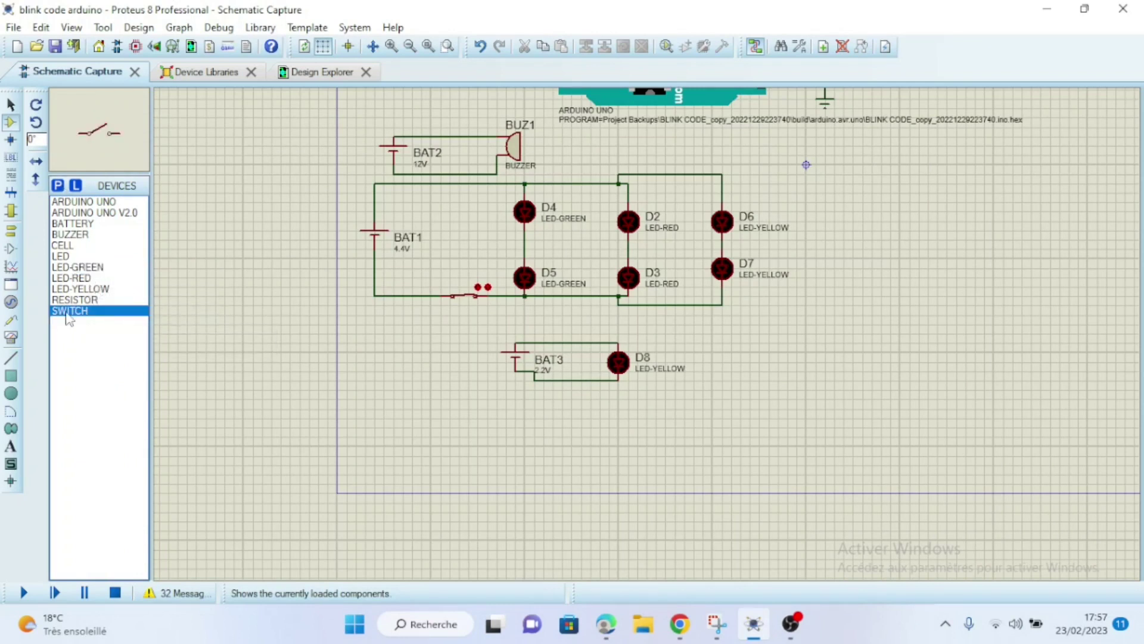
click(57, 185)
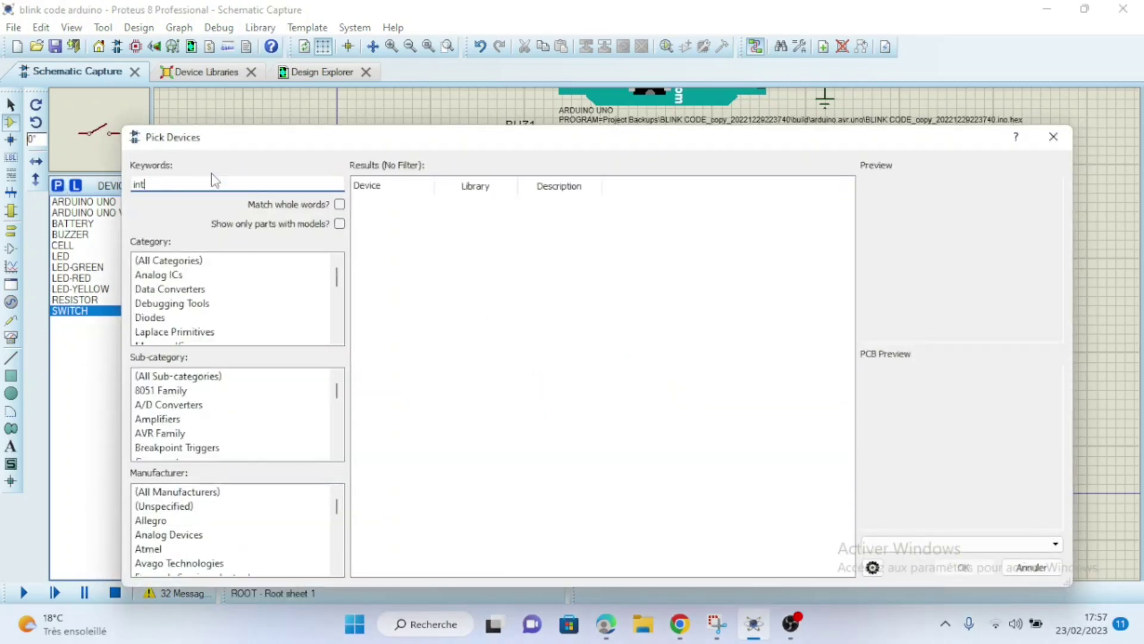
text(swi)
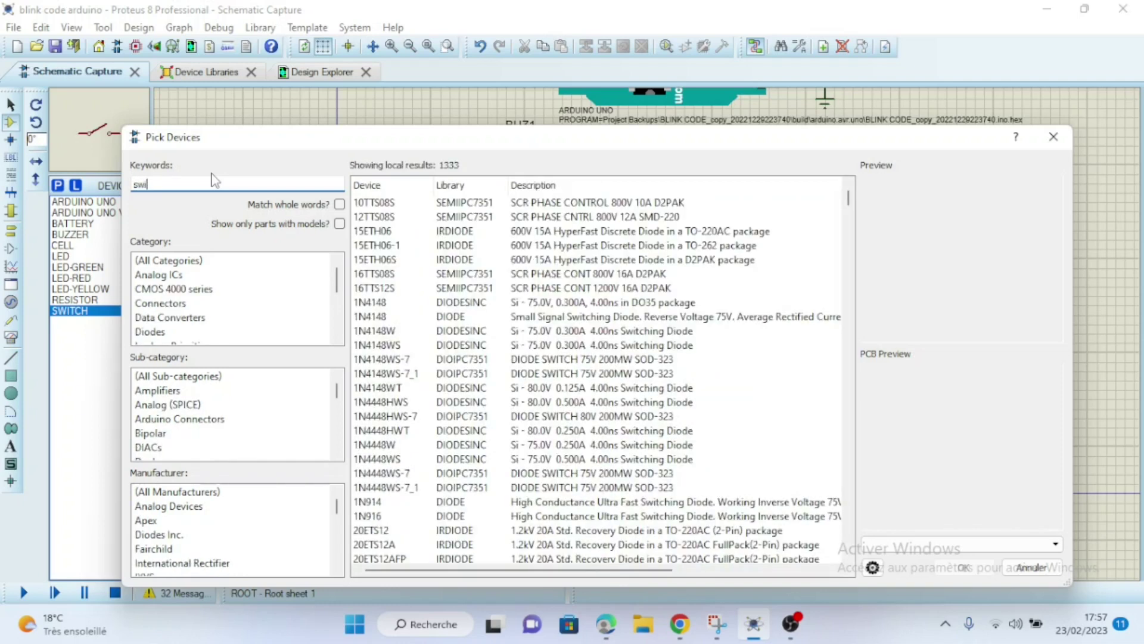
text(tc)
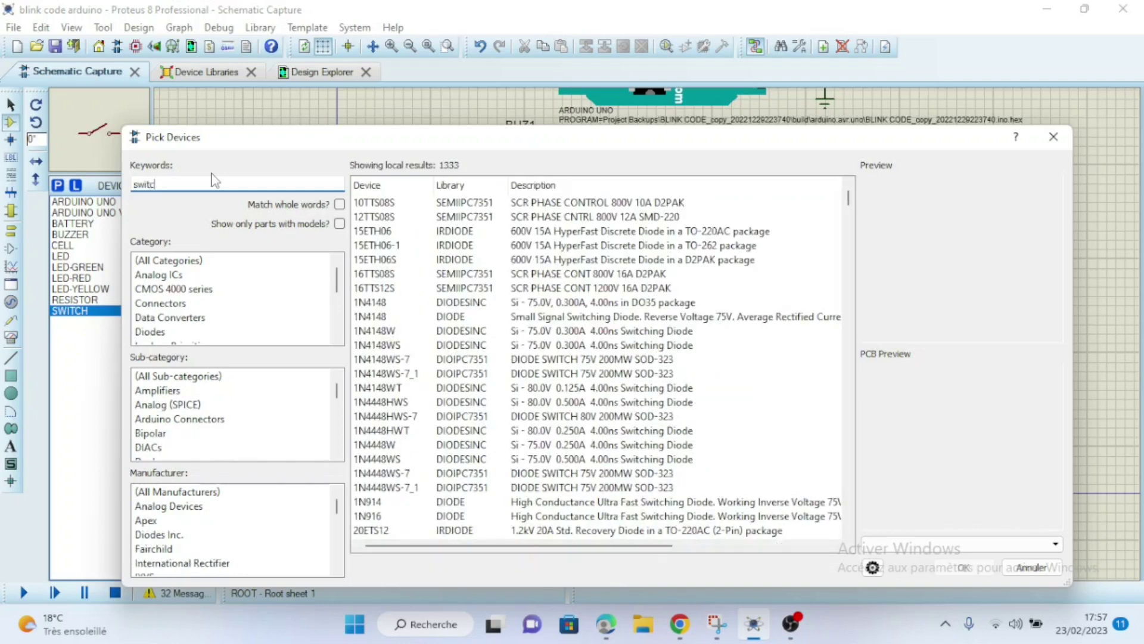
text(h)
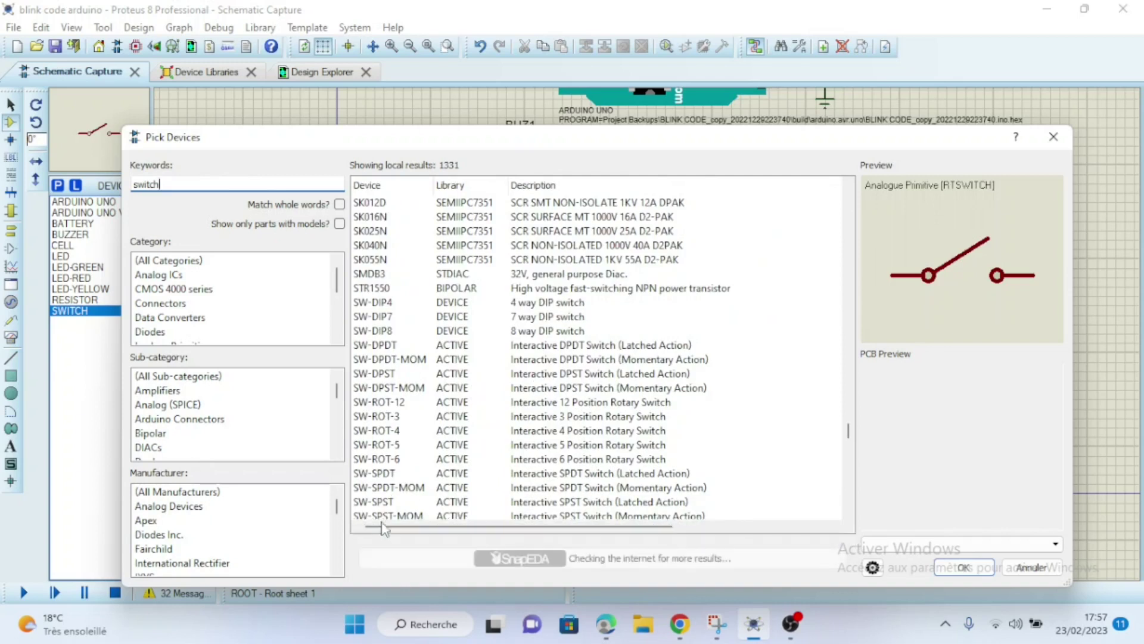
scroll(475, 513, down, 1)
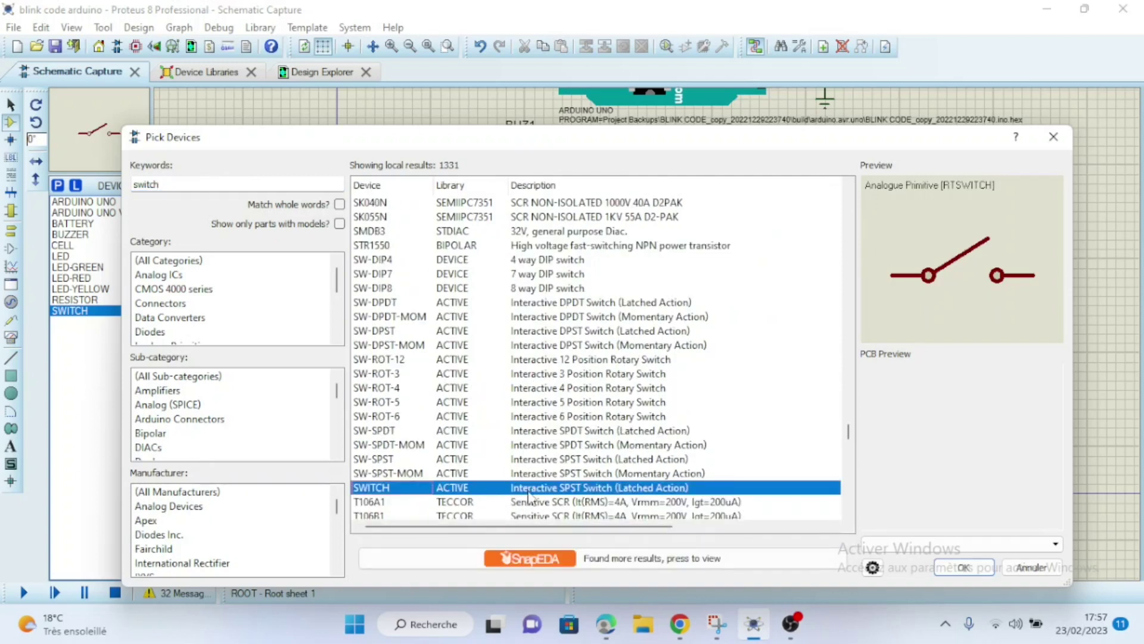
click(965, 568)
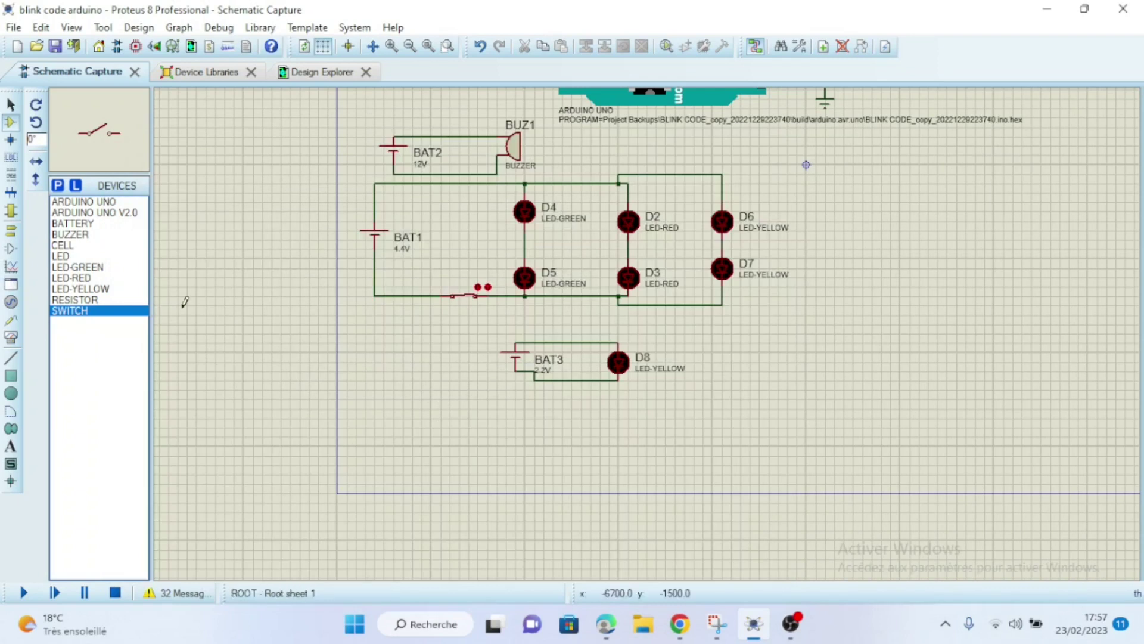
Step: Preview the resistor and yellow LED devices, and browse the component library's "led" results without picking one
click(80, 300)
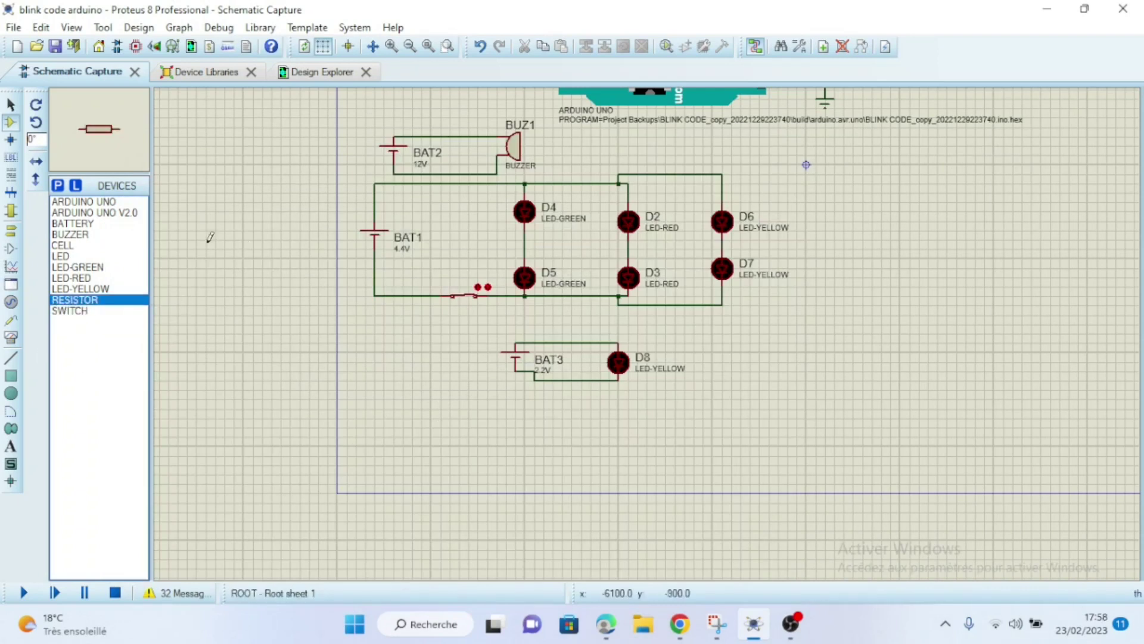
click(96, 290)
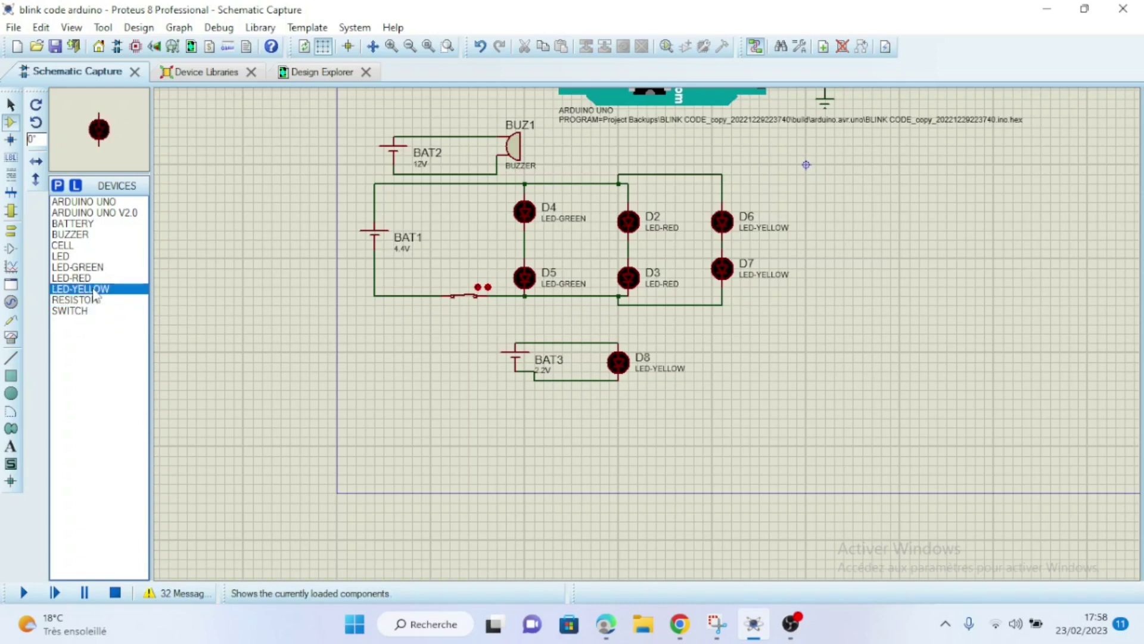
click(58, 185)
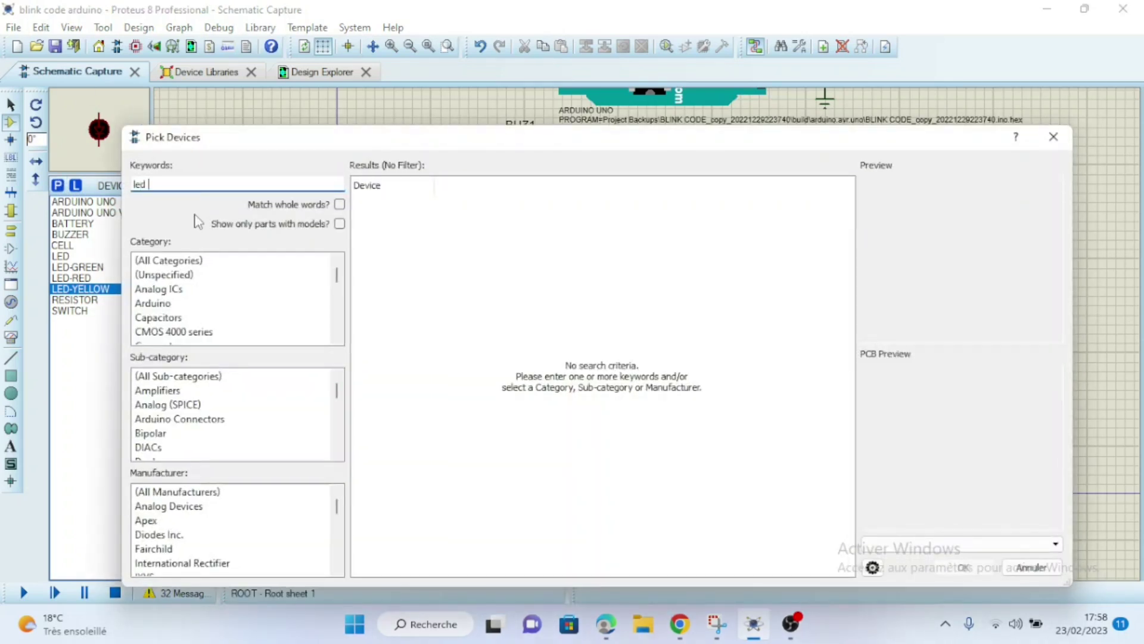
text(led)
scroll(513, 451, down, 6)
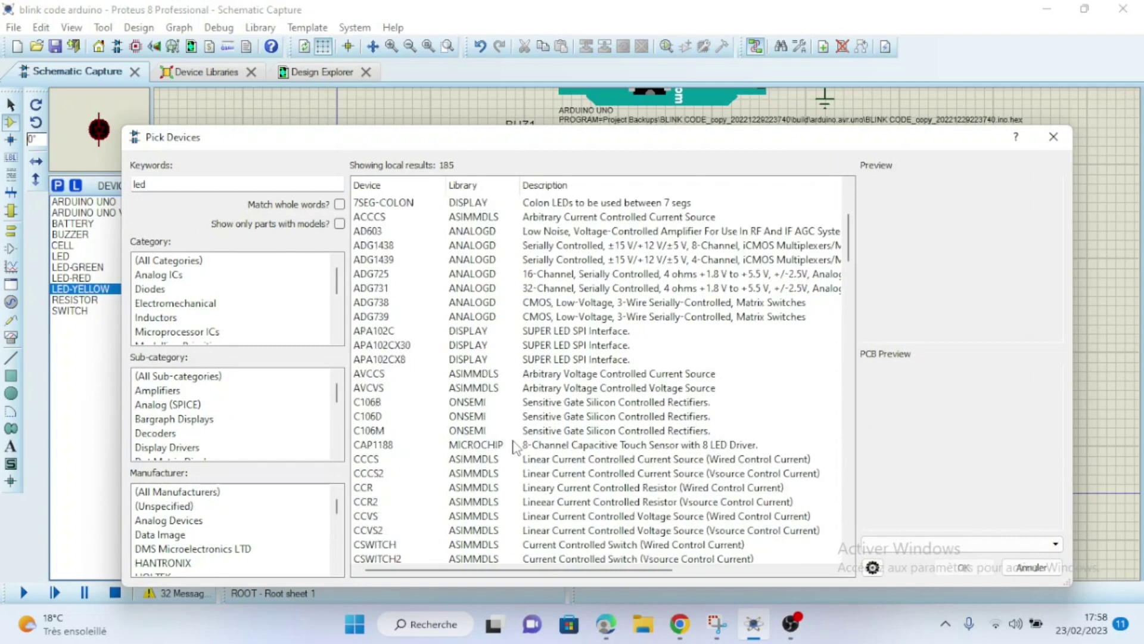
scroll(512, 451, down, 12)
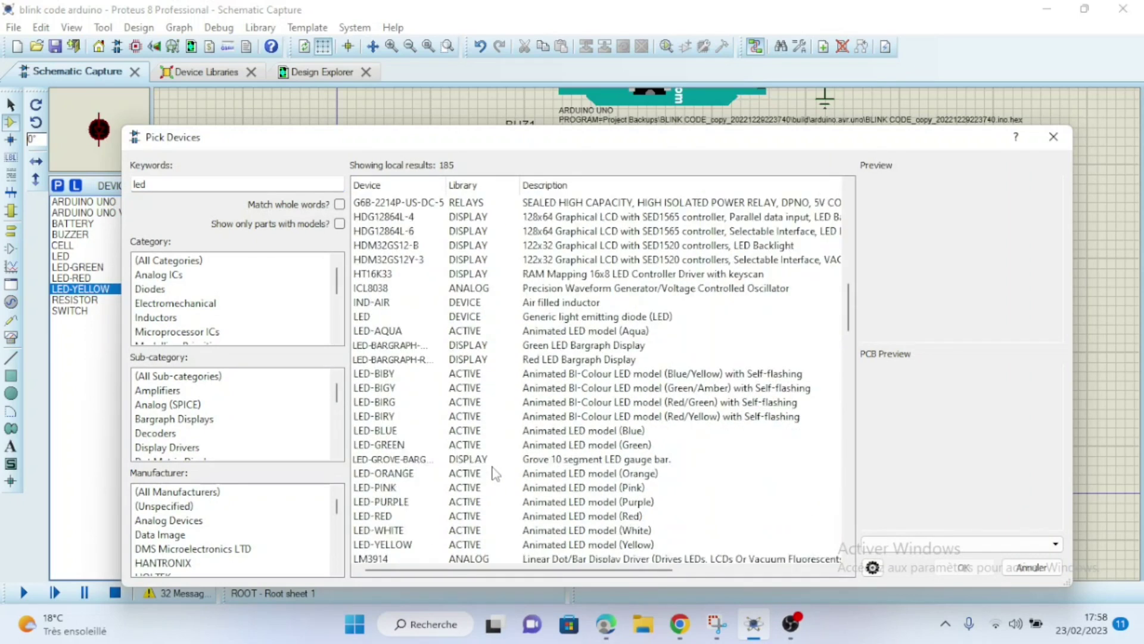
scroll(476, 327, down, 4)
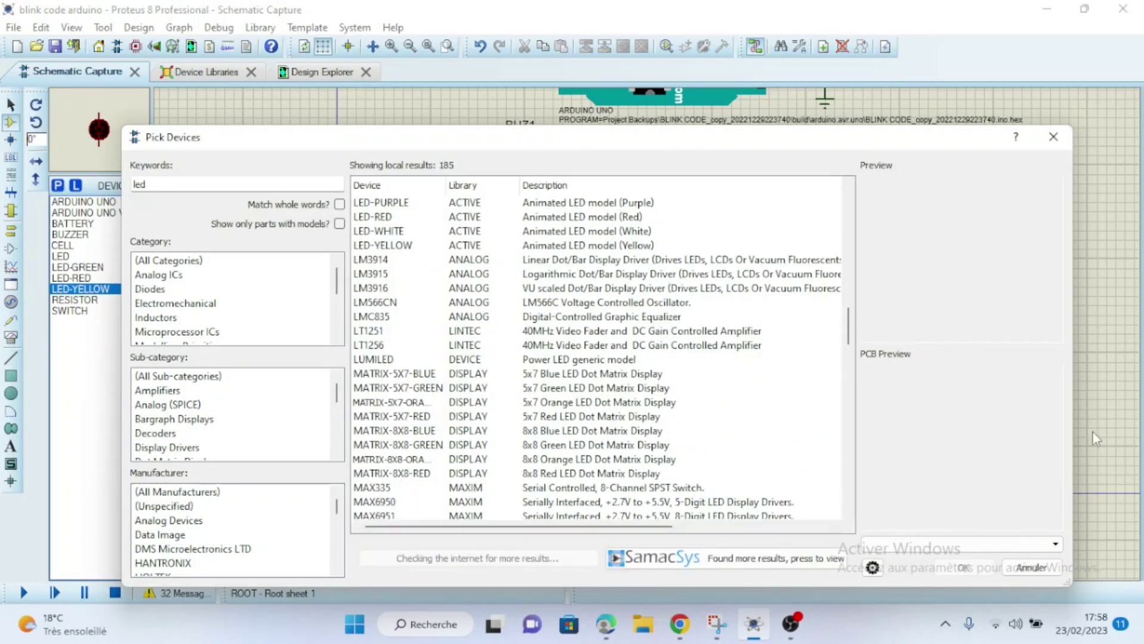
click(1040, 569)
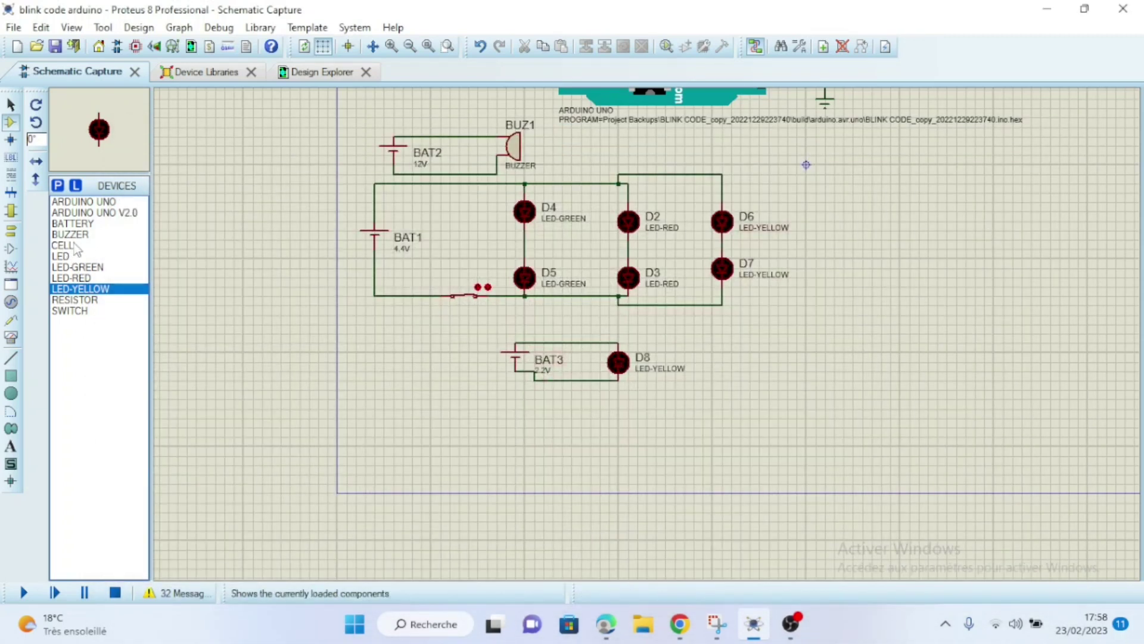
Step: Search the component library for "cell" and pick the single-cell battery CELL into the project's devices
click(60, 186)
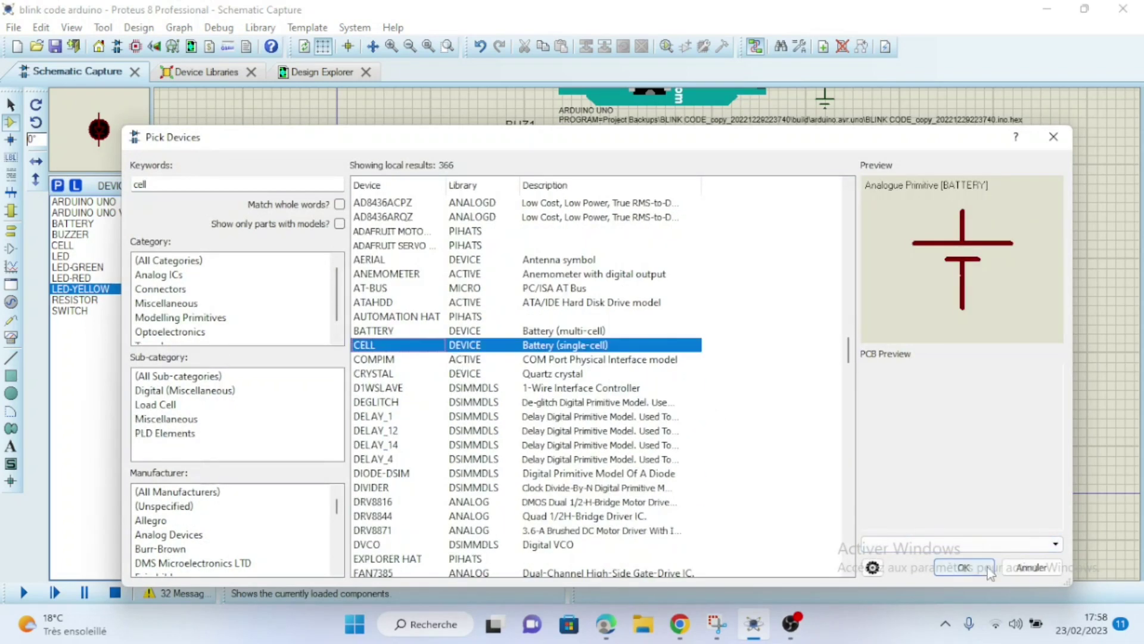
click(963, 567)
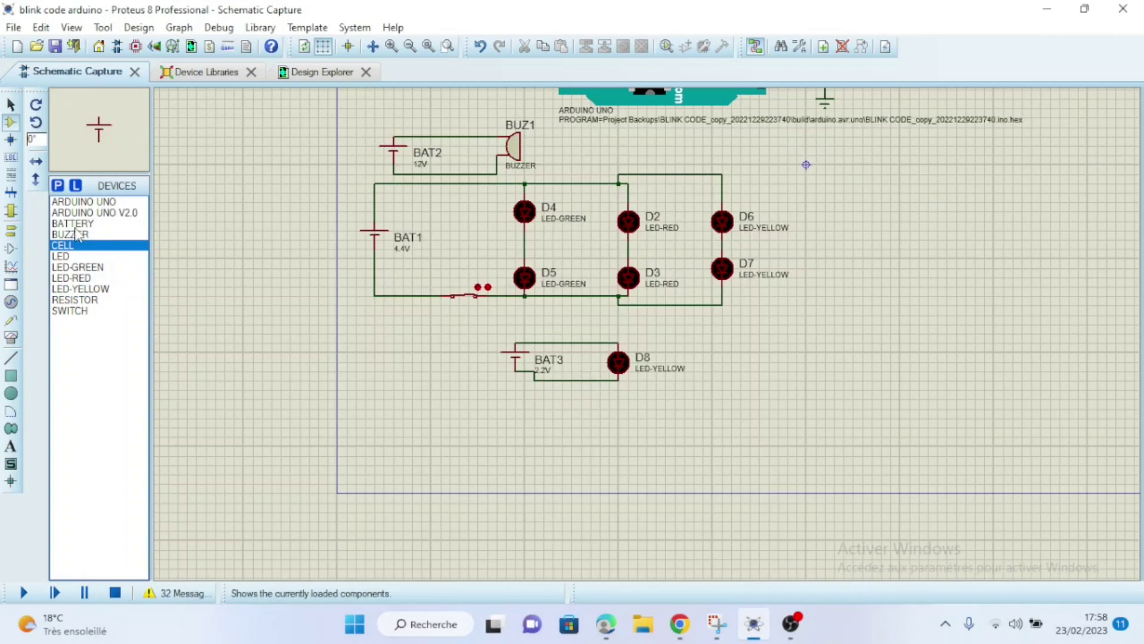
click(62, 257)
click(71, 268)
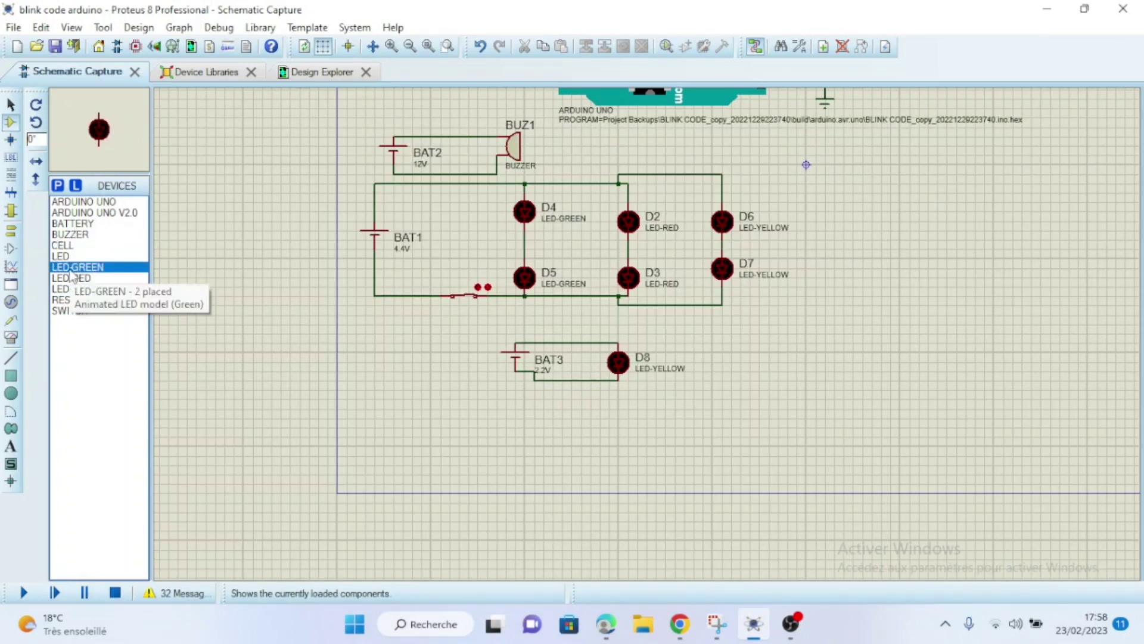
Step: Place two LED-RED components one above the other in the empty area beside the existing circuits and wire them in series
click(70, 277)
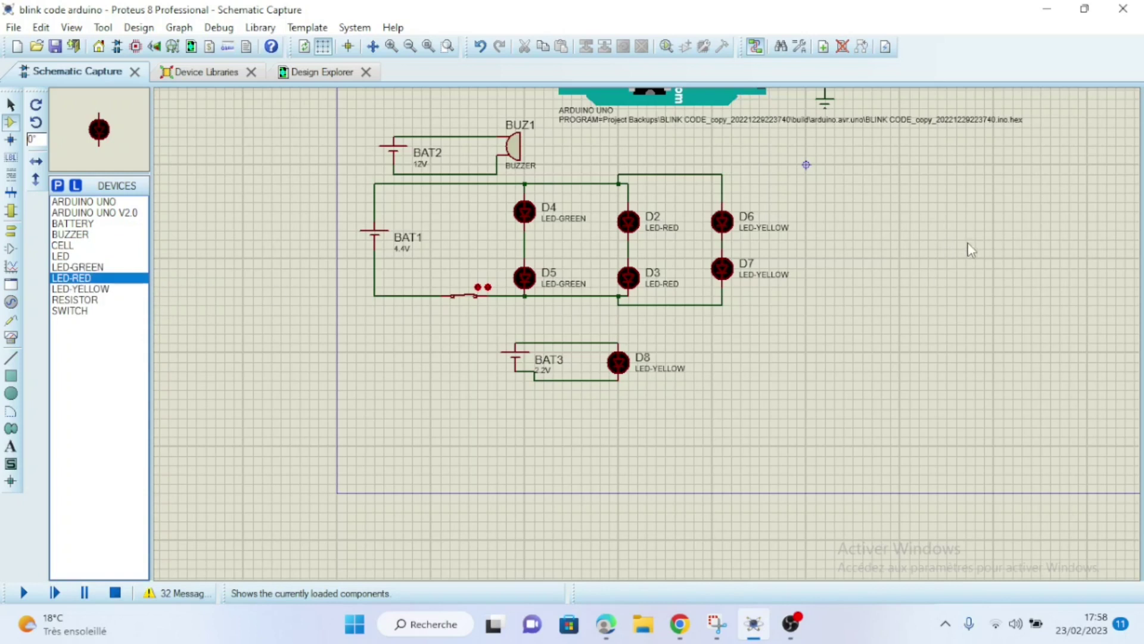
click(1051, 222)
drag(918, 337, 743, 364)
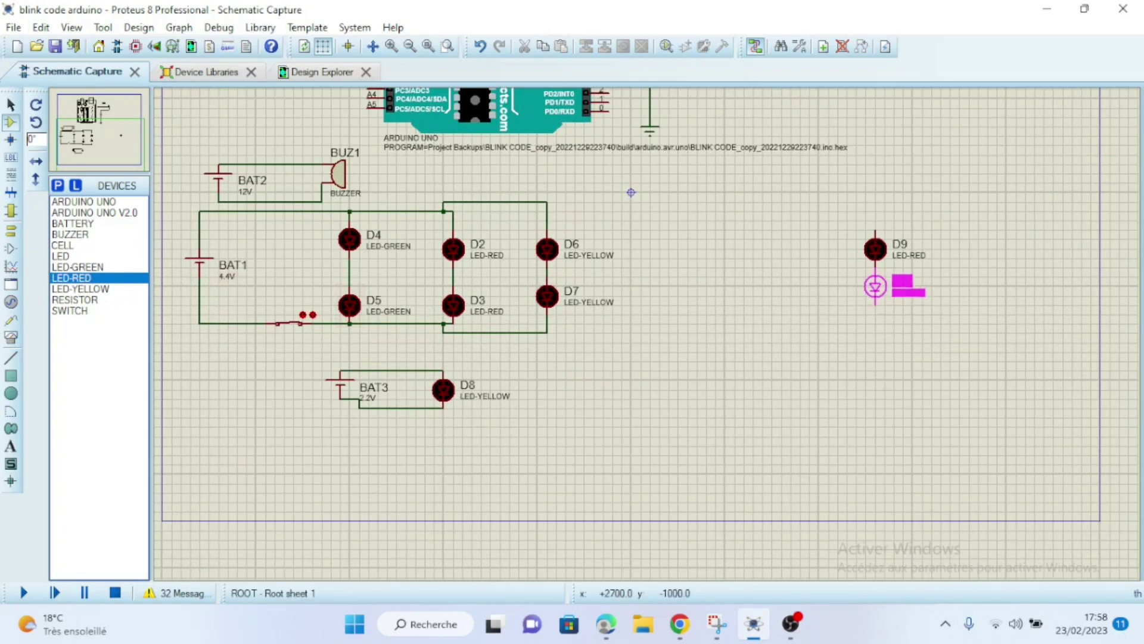
click(875, 315)
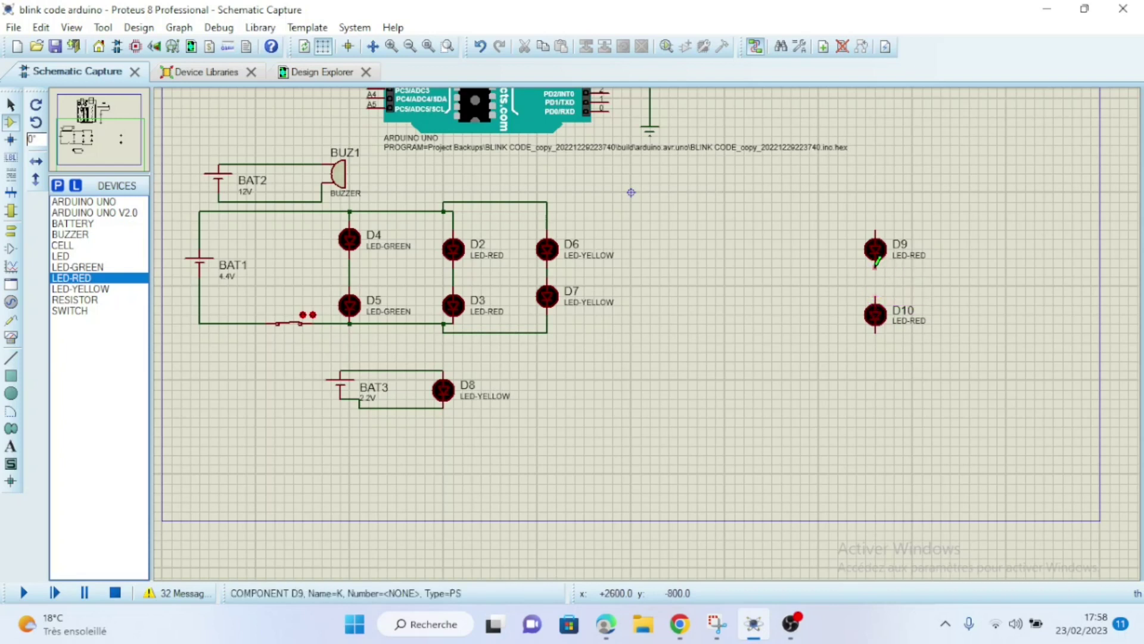
click(876, 289)
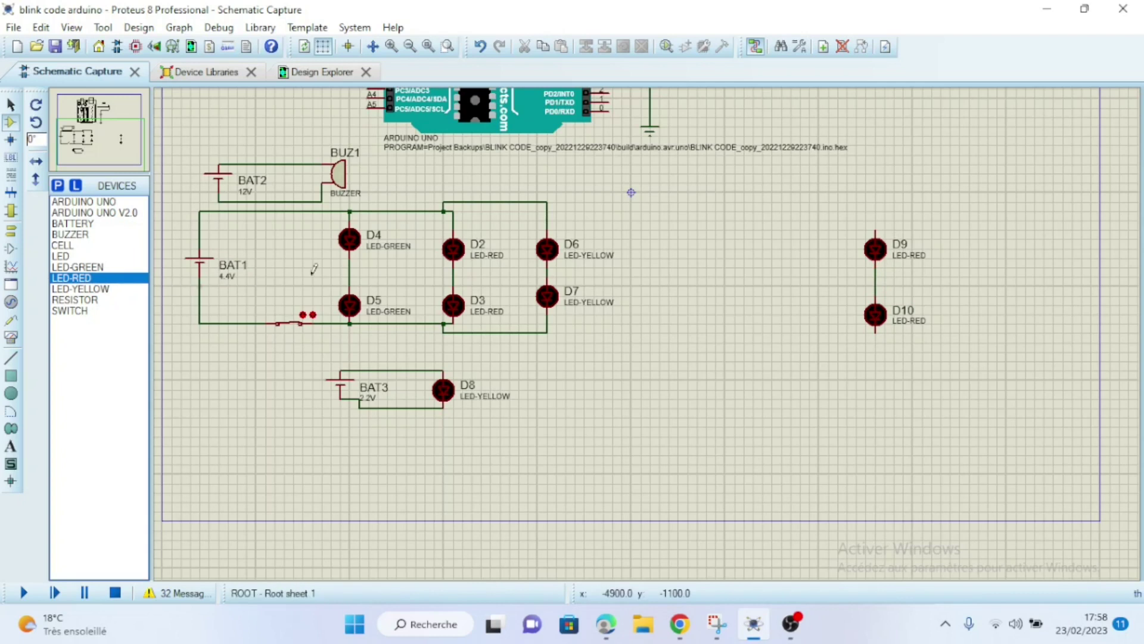
Step: Place two LED-GREEN components one above the other to the left of the new red pair and wire them in series
click(96, 268)
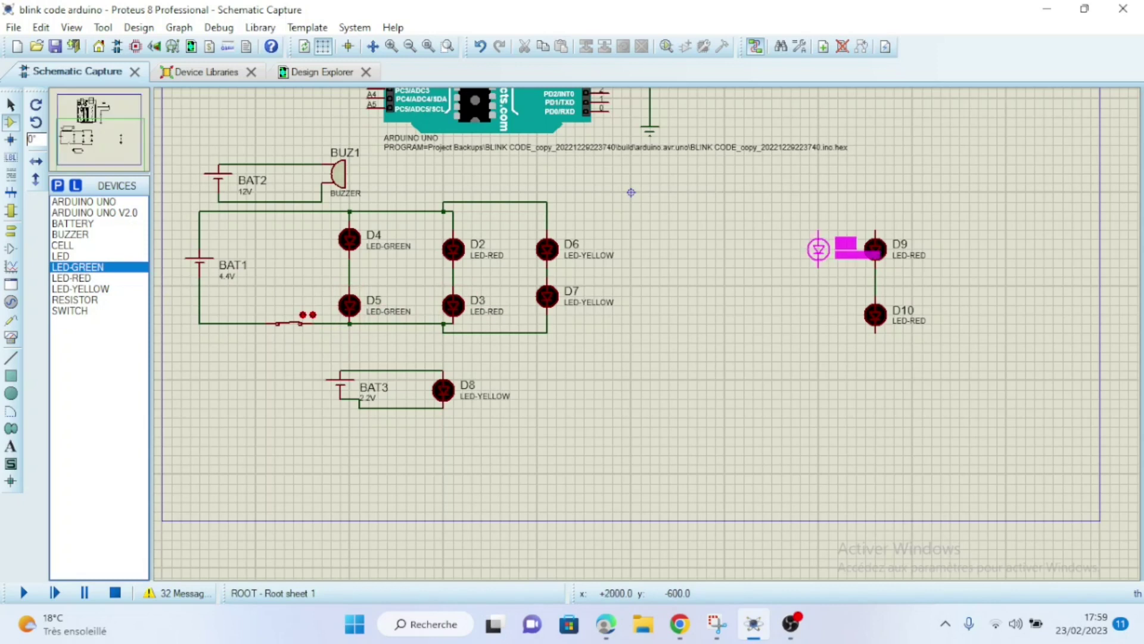
click(799, 249)
click(803, 306)
click(800, 310)
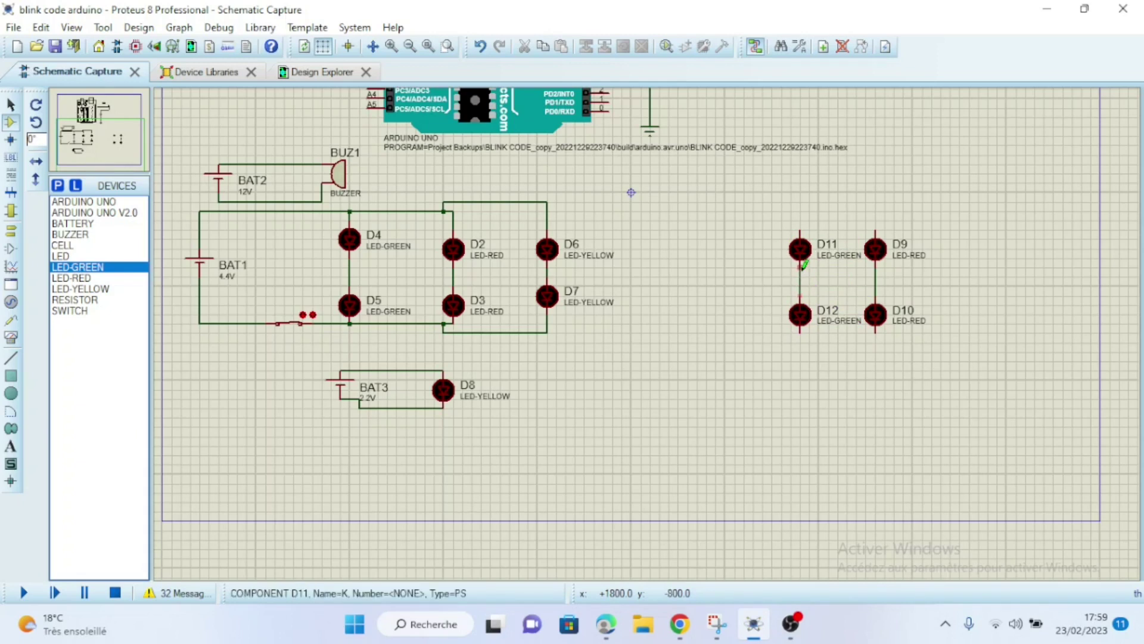
Step: Place two LED-YELLOW components one above the other to the right of the new red pair
click(89, 291)
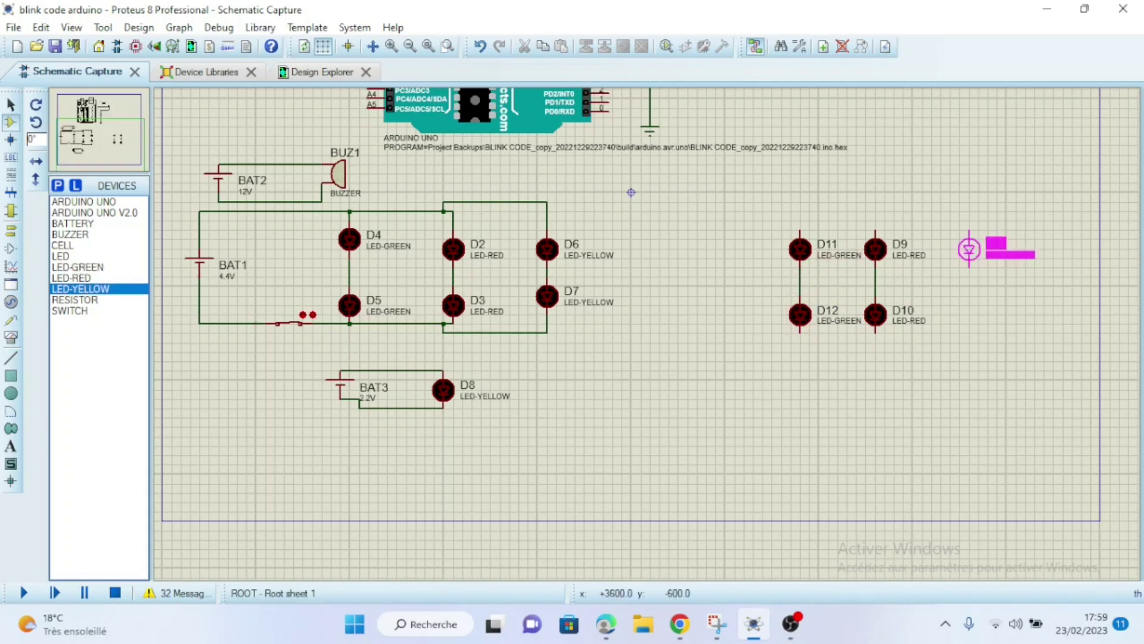
click(981, 250)
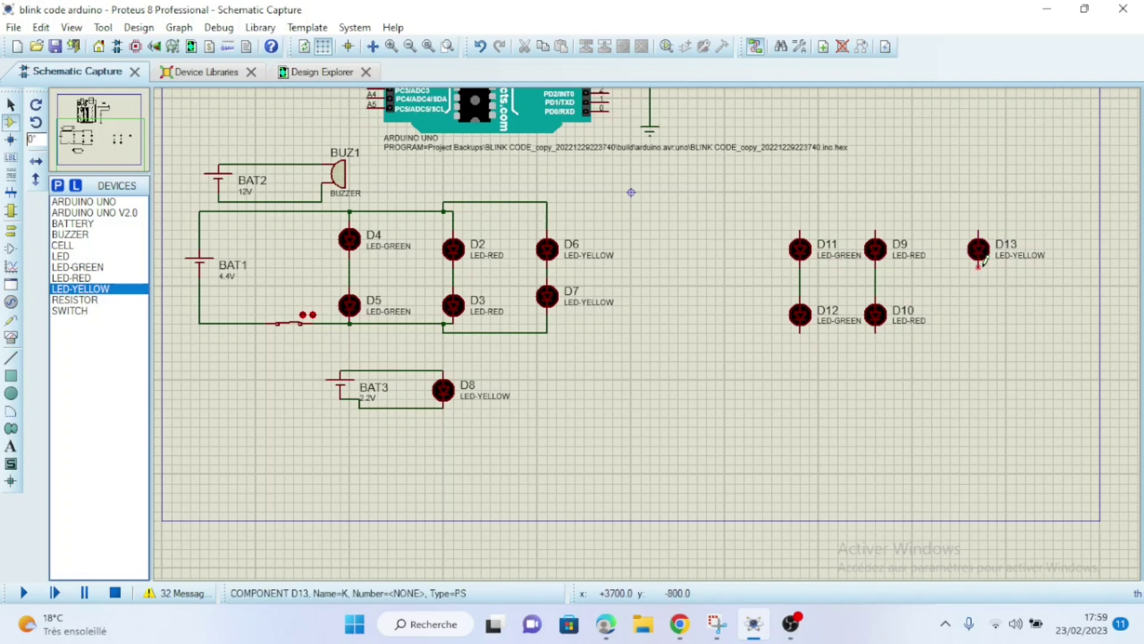
click(980, 266)
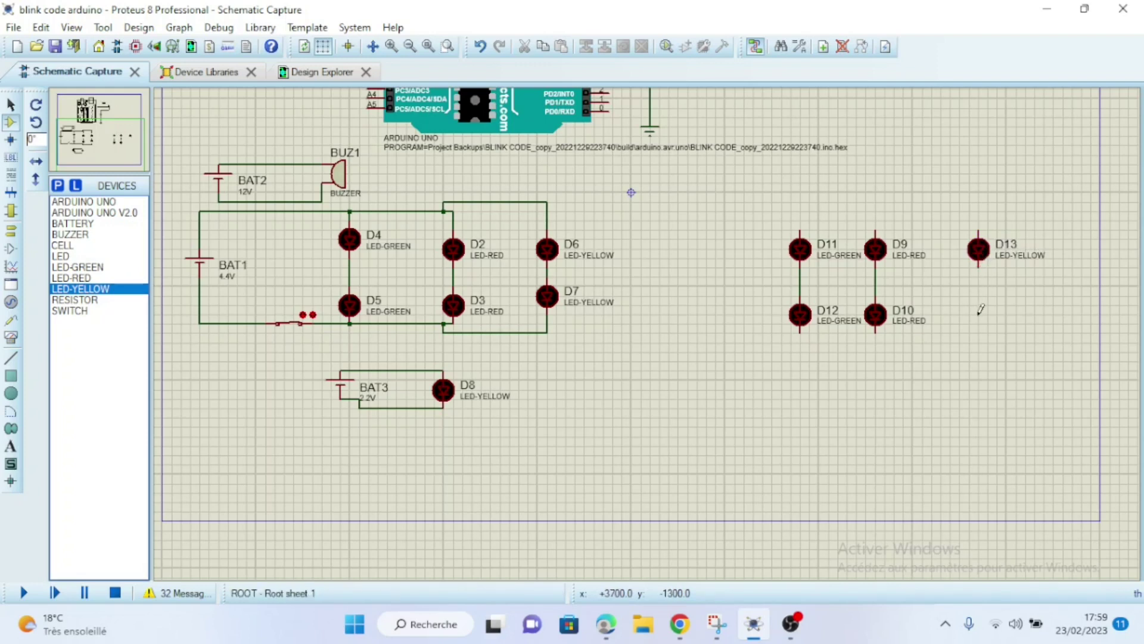
click(978, 314)
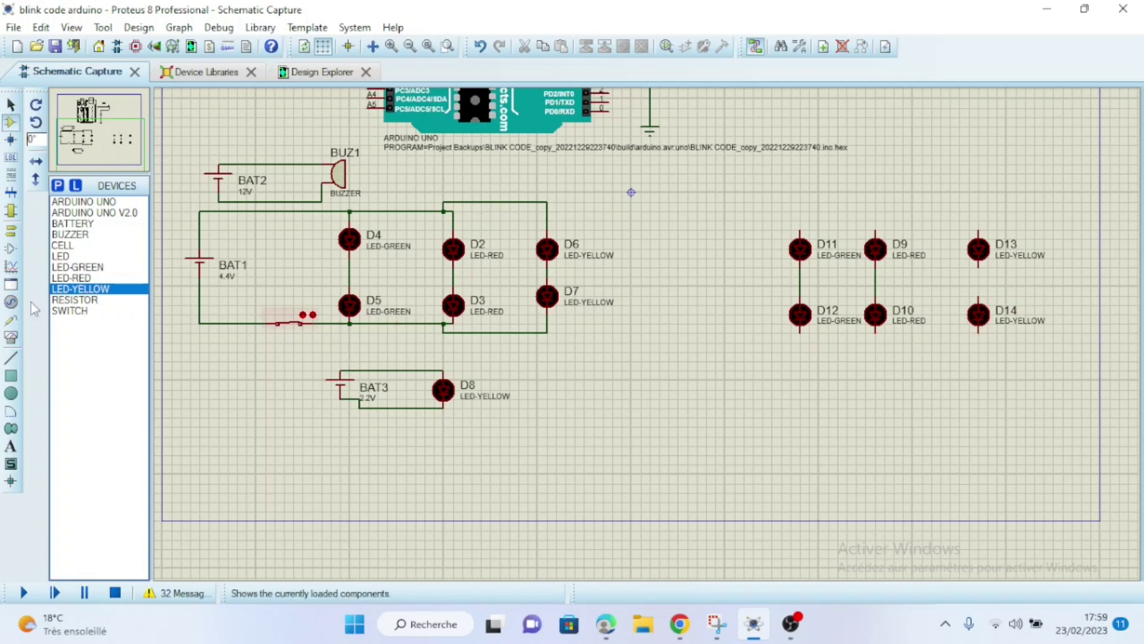
Step: Place a CELL to the left of the new green LEDs and a SWITCH just below it
click(63, 246)
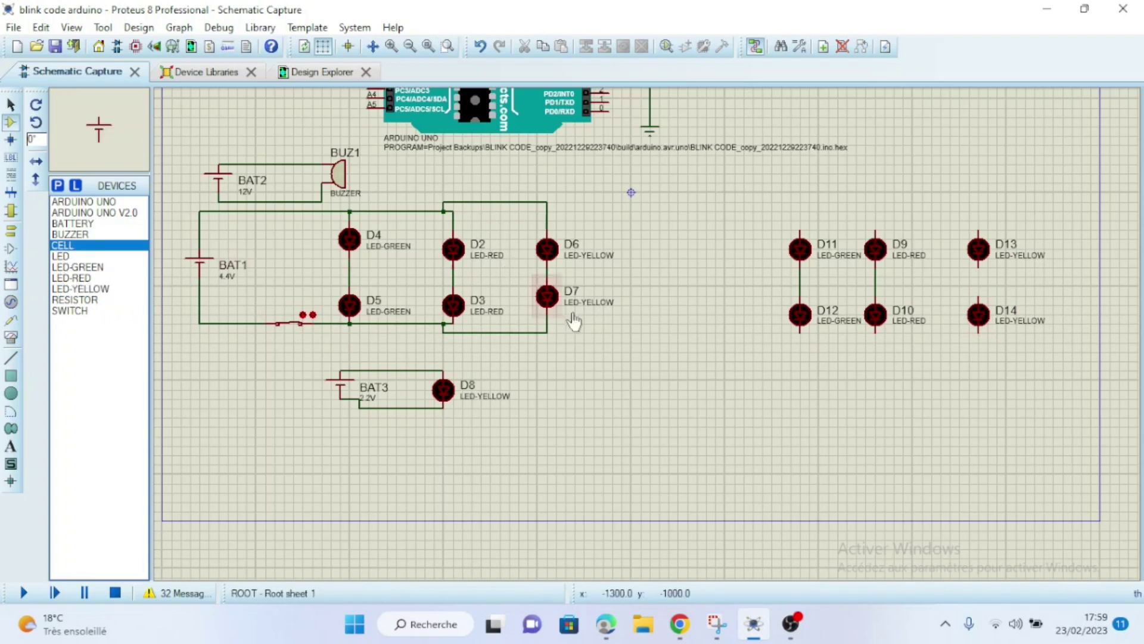
click(678, 277)
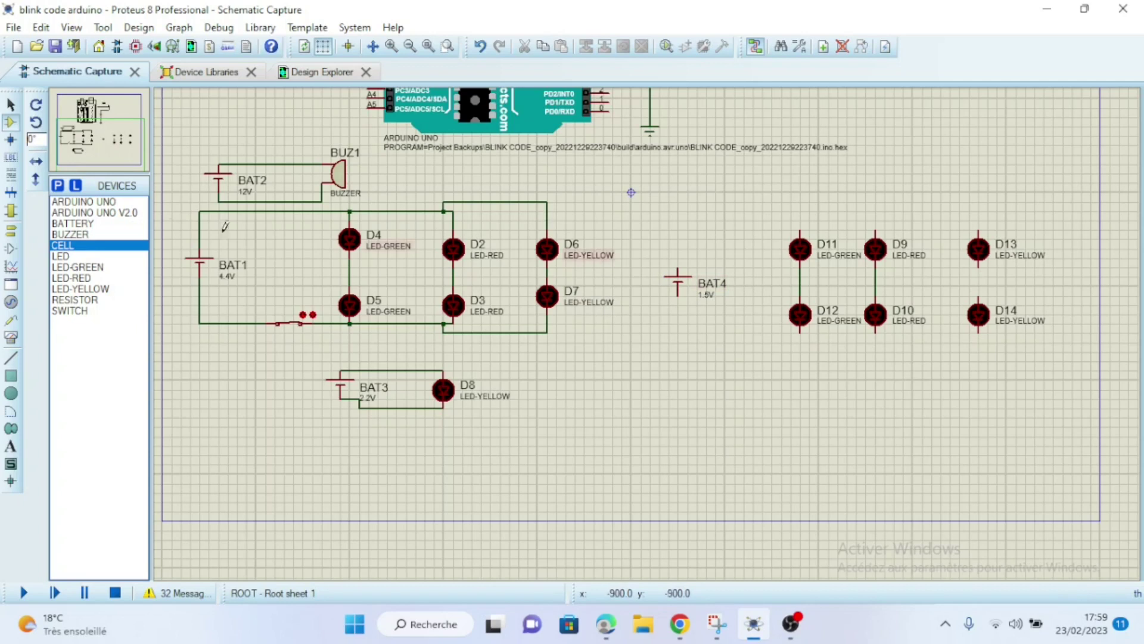
click(67, 311)
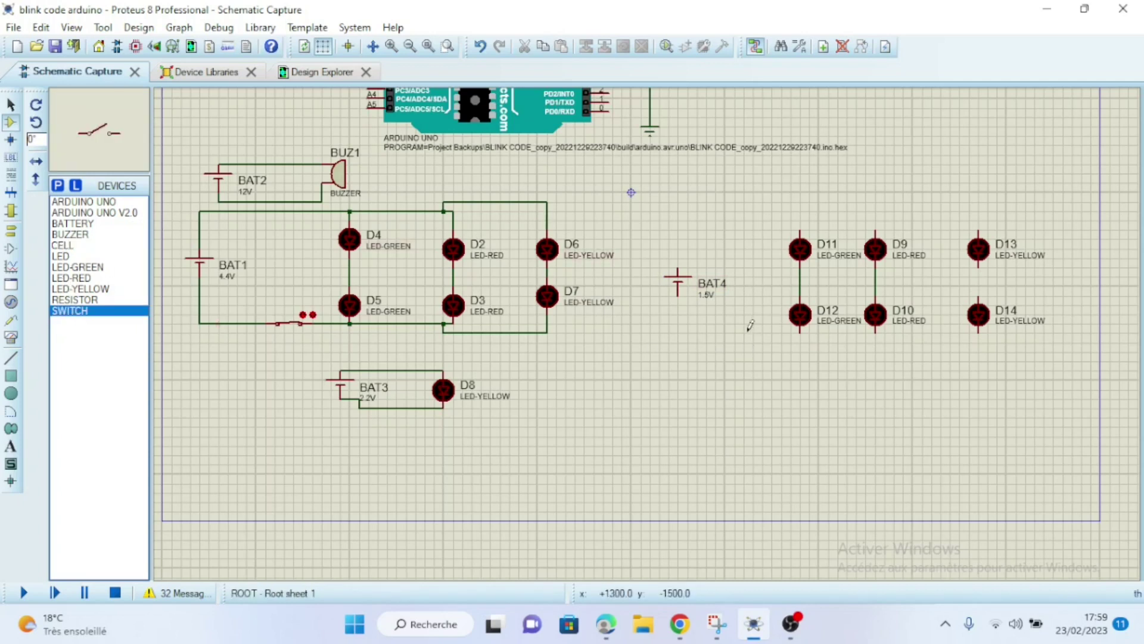
click(727, 320)
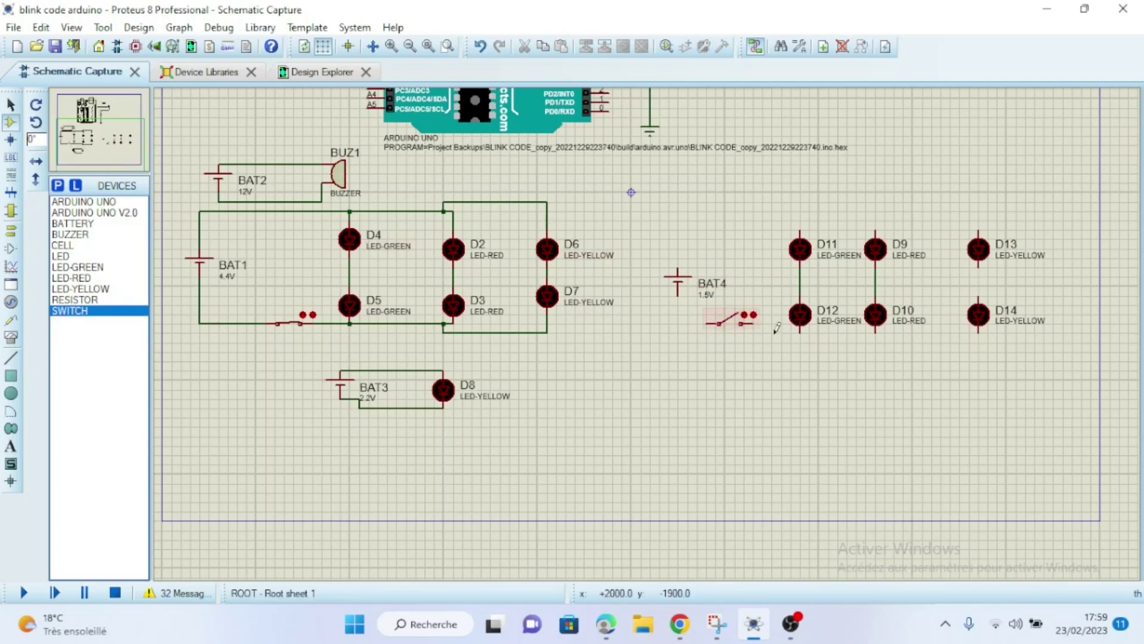
Step: Close the newly placed switch and move it slightly lower, beneath the new battery cell
click(736, 327)
right_click(740, 327)
key(Escape)
mouse_move(738, 316)
mouse_down()
mouse_move(733, 352)
mouse_move(731, 331)
mouse_up()
right_click(703, 333)
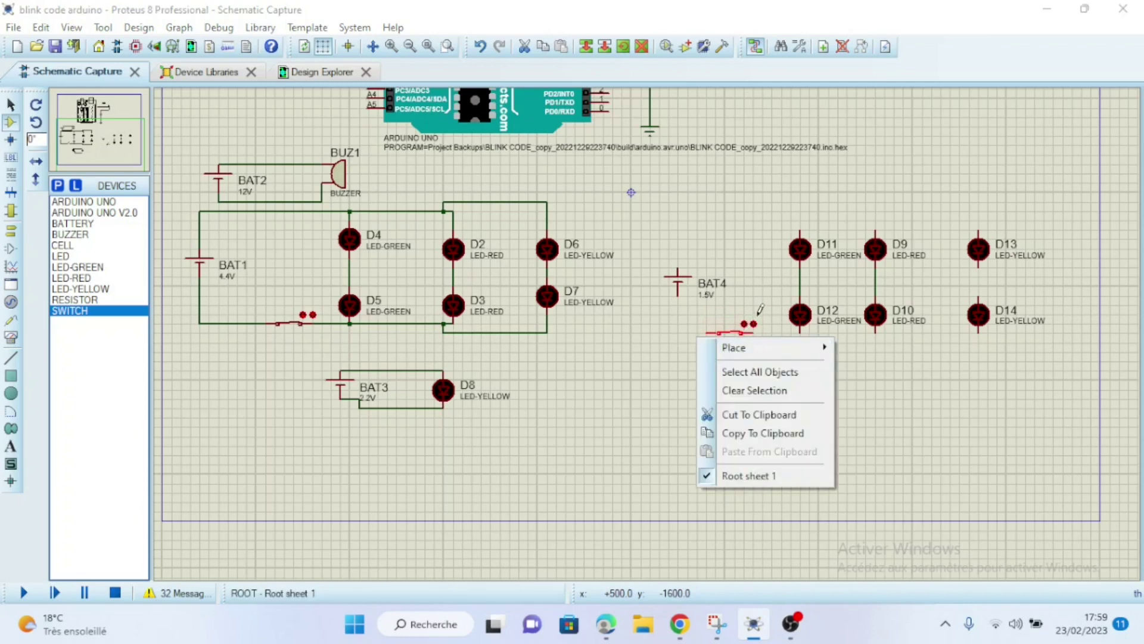
key(Escape)
Step: Open the switch beneath the new battery cell, leaving its component properties as they are
scroll(770, 320, up, 2)
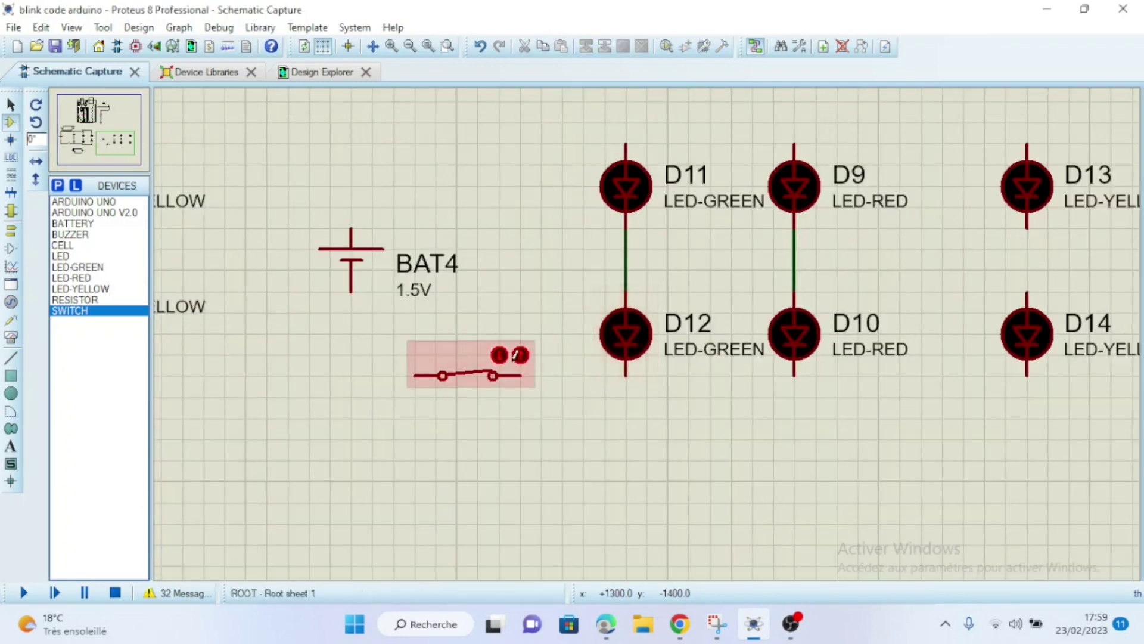
right_click(571, 302)
click(518, 358)
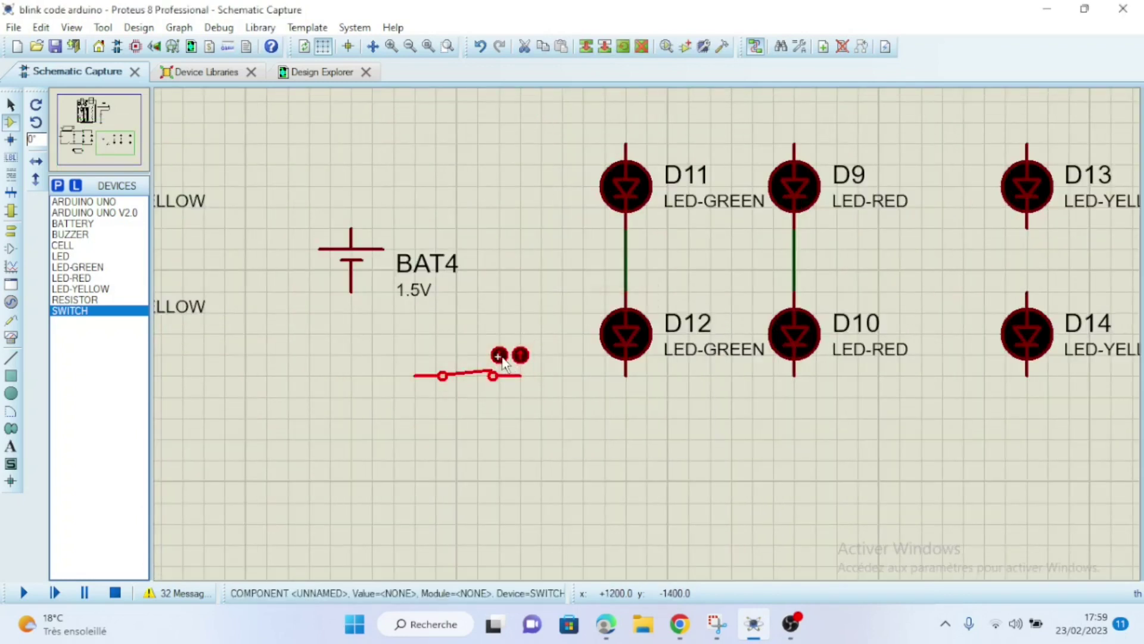
double_click(517, 358)
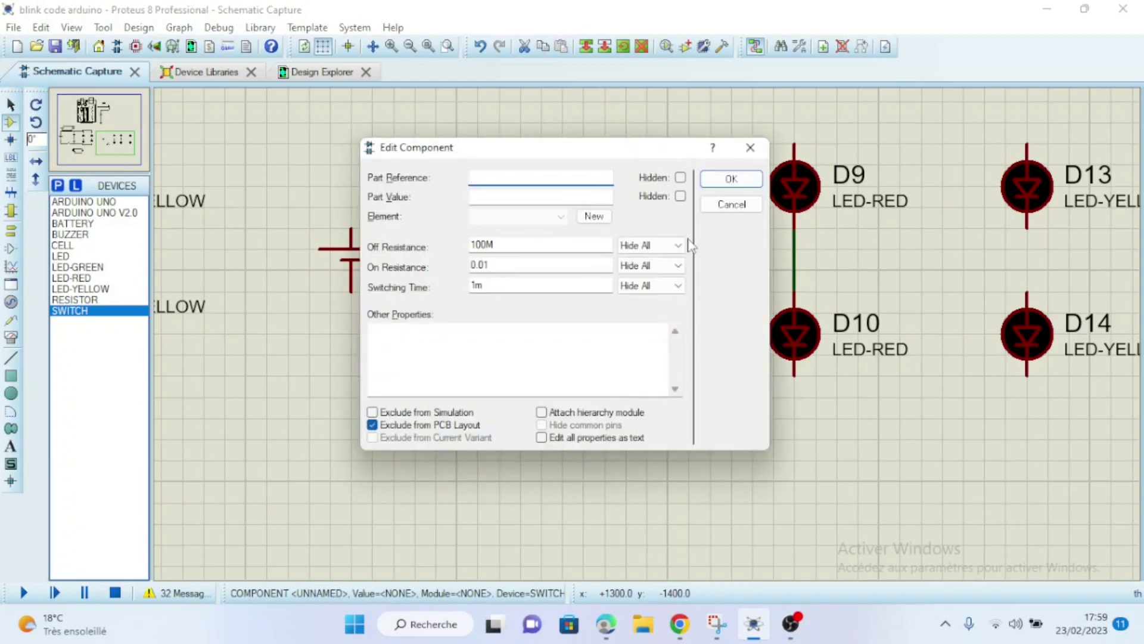
click(732, 179)
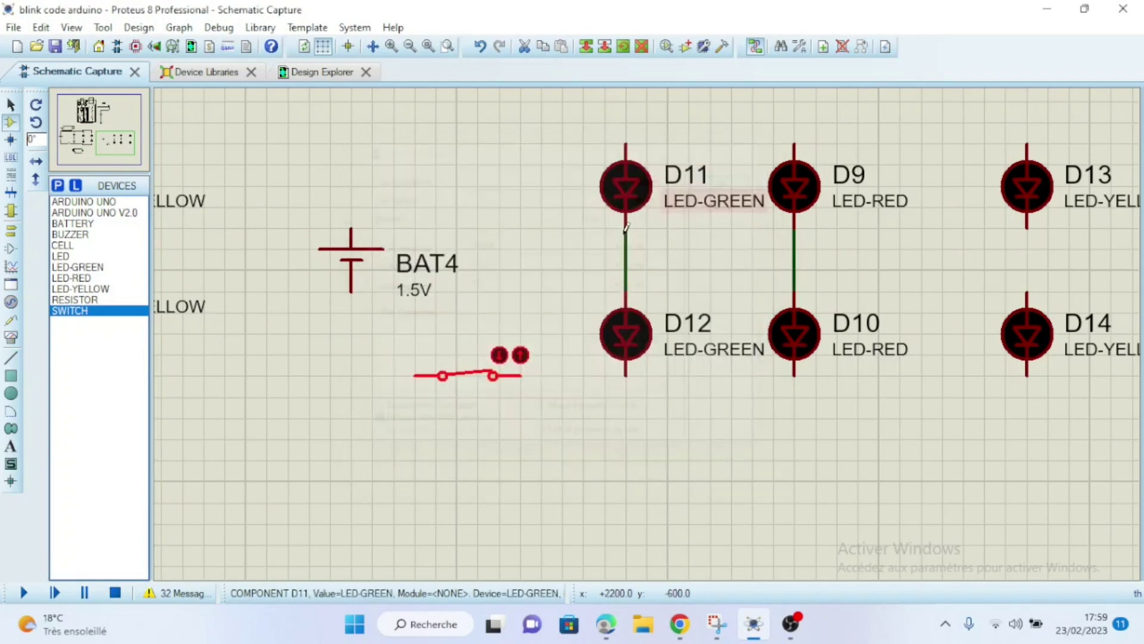
double_click(525, 358)
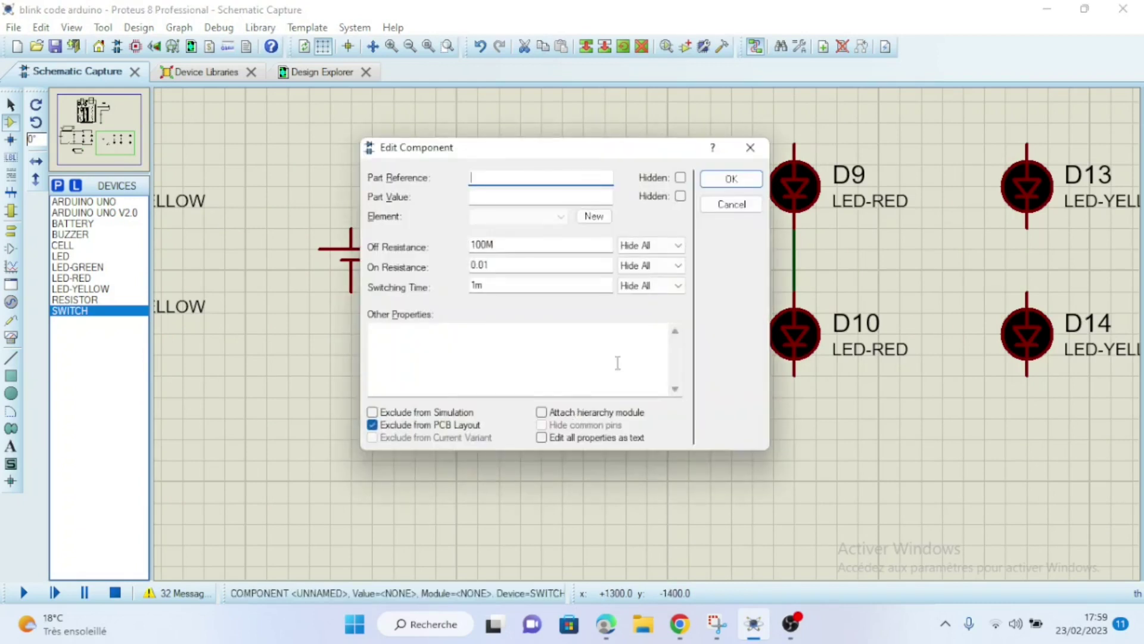
click(728, 180)
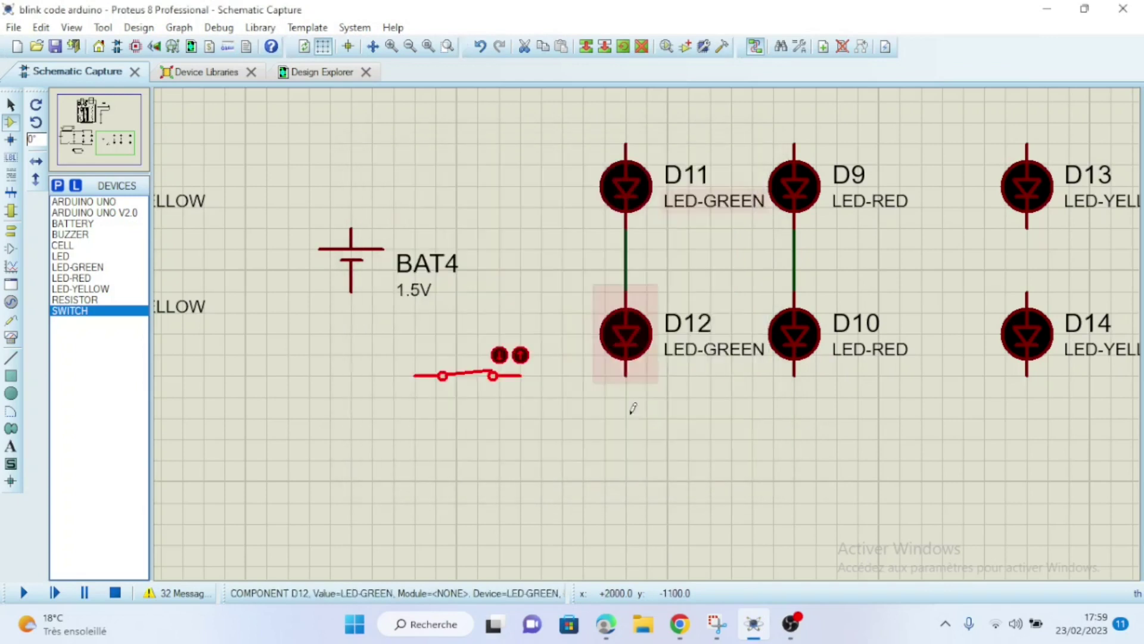
click(520, 356)
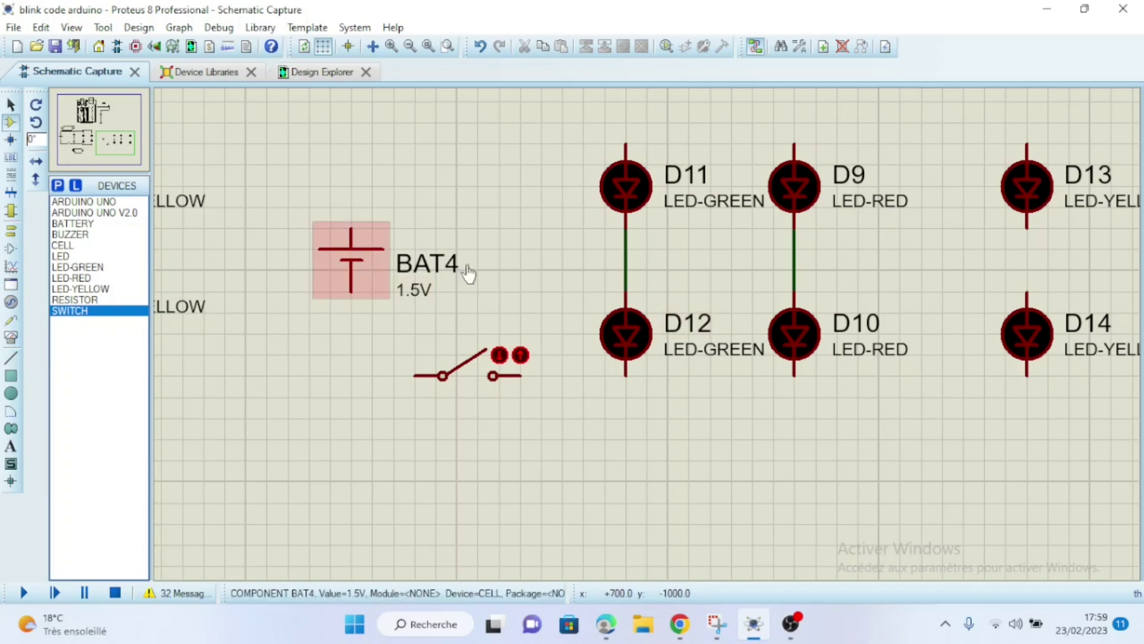
Step: Set the voltage of the new battery cell BAT4 to 4.4V
right_click(356, 259)
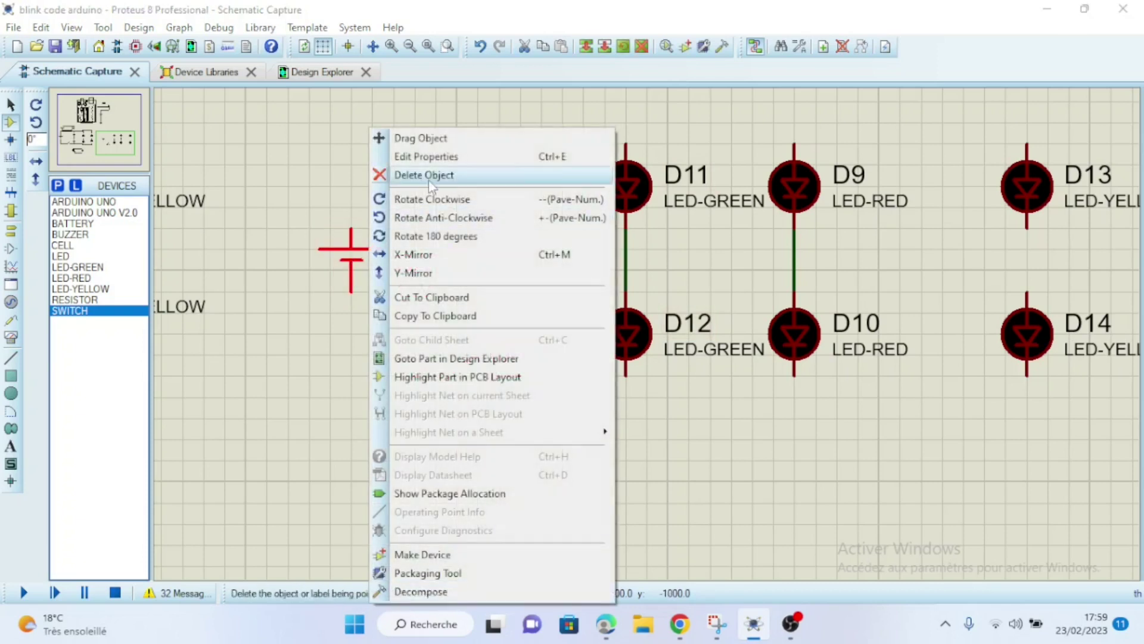
click(452, 158)
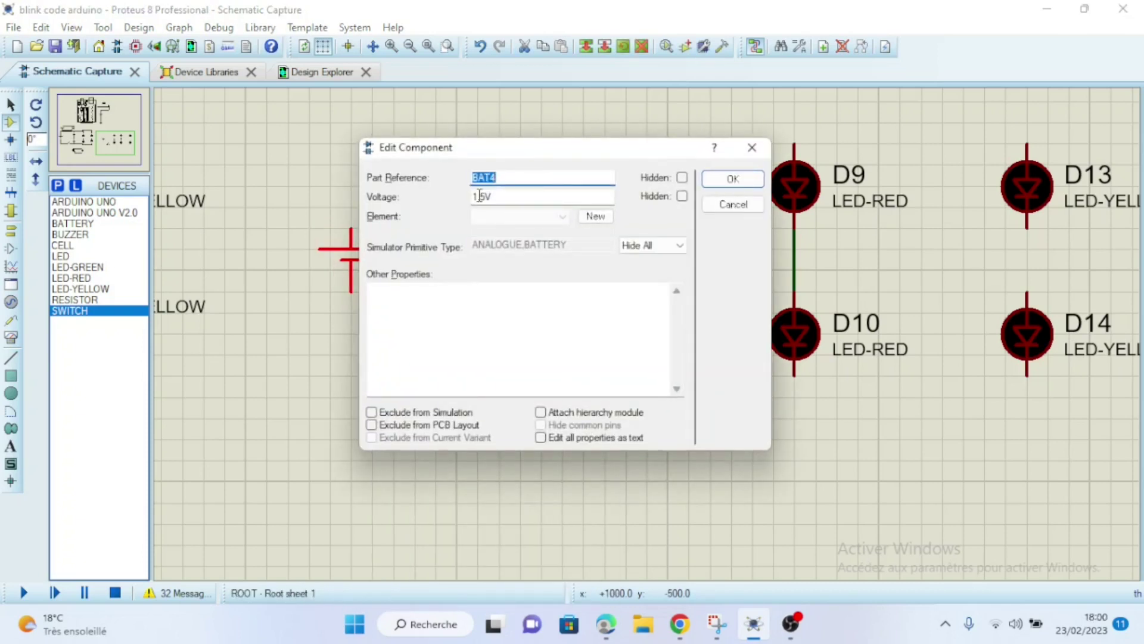
click(483, 195)
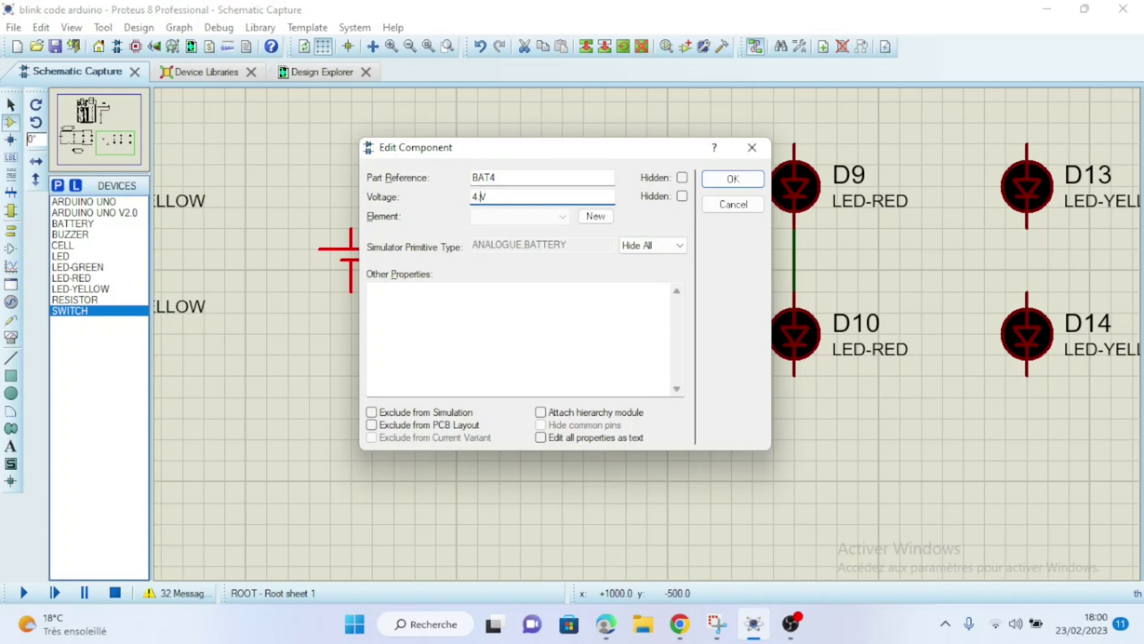
click(733, 179)
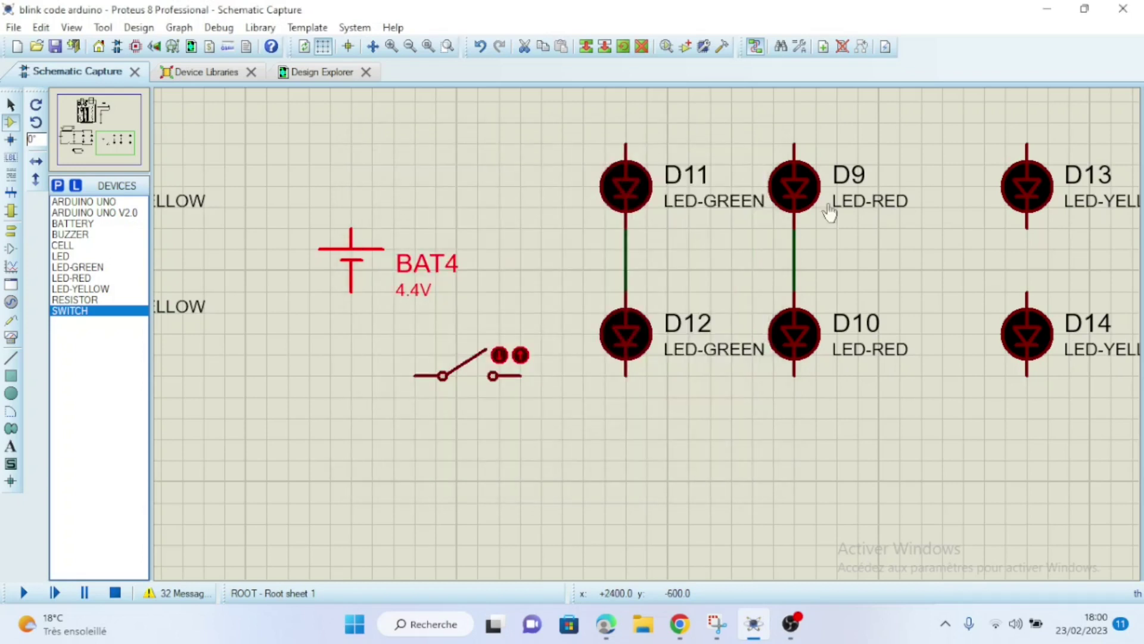
Step: Check the forward voltage and drive current in the properties of green LEDs D11 and D12
right_click(674, 174)
click(718, 156)
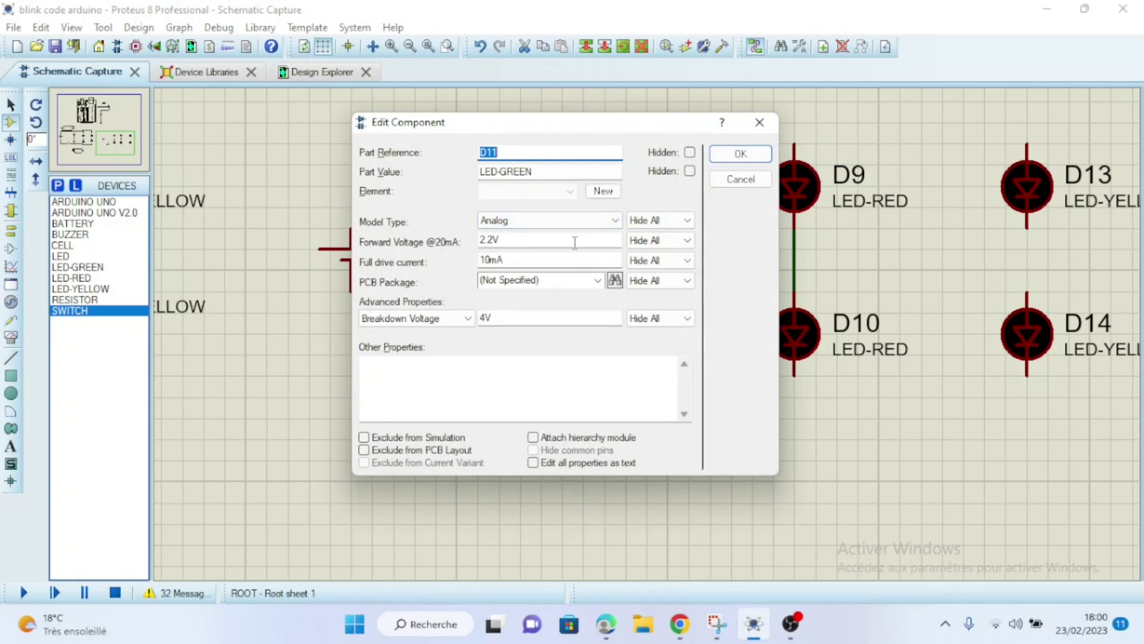
click(739, 154)
right_click(644, 316)
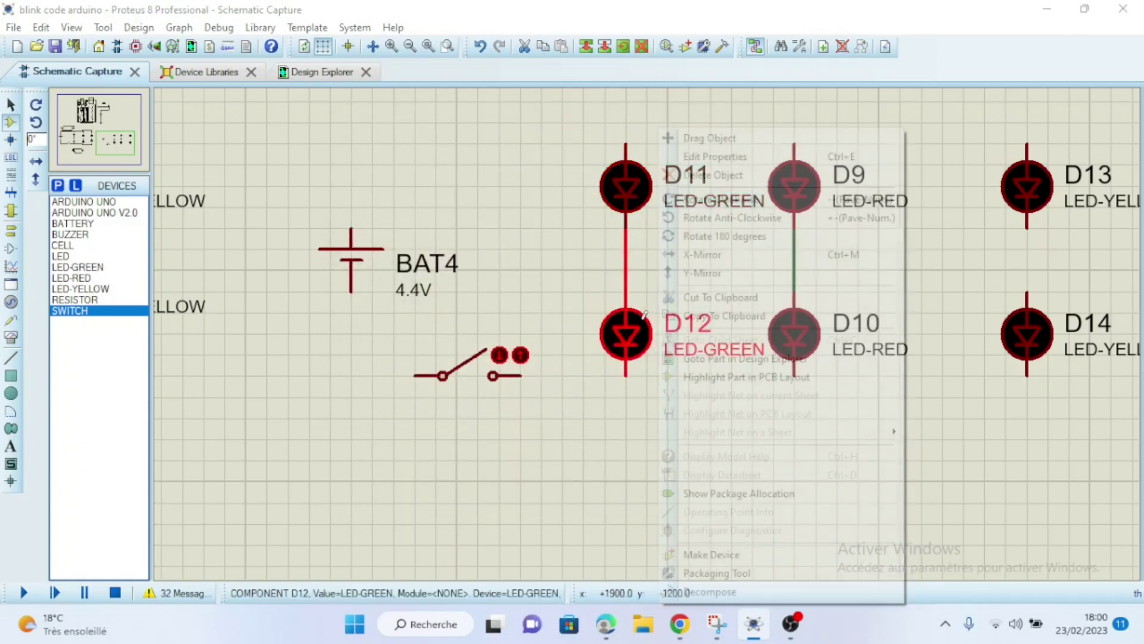
click(714, 156)
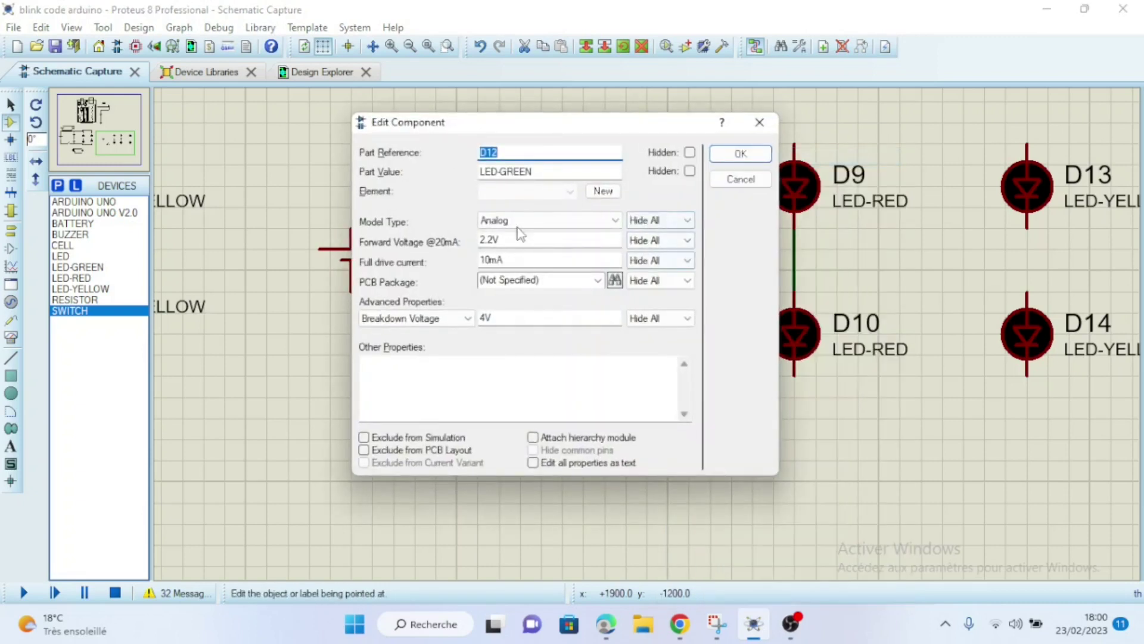
click(760, 122)
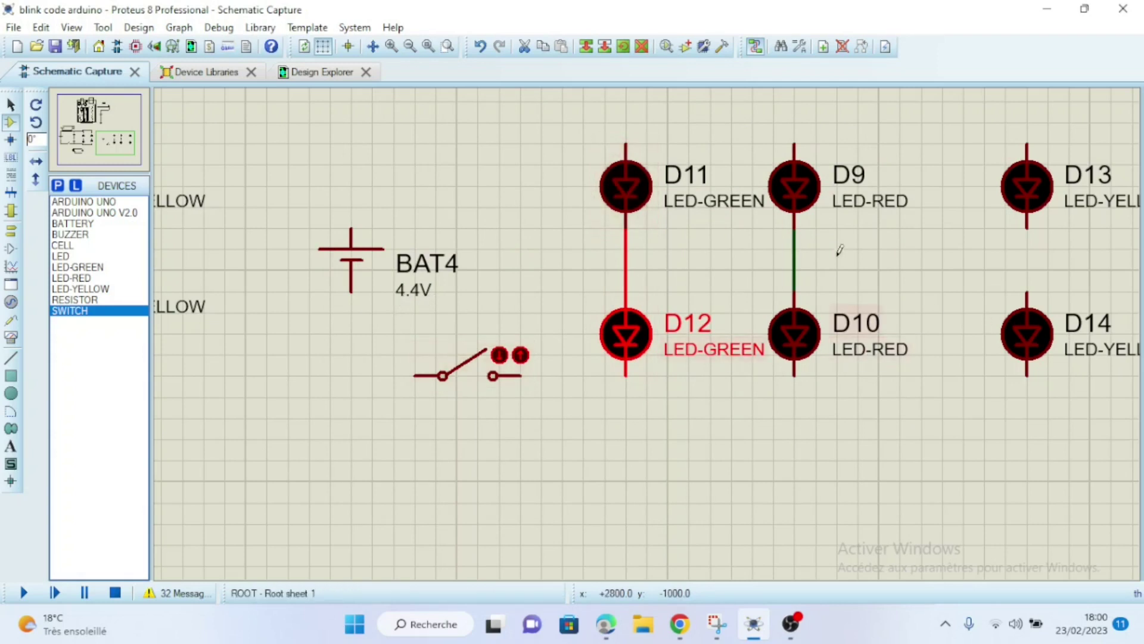
Step: Check the forward voltage and drive current of red LEDs D9 and D10 and of the upper yellow LED D13
right_click(806, 176)
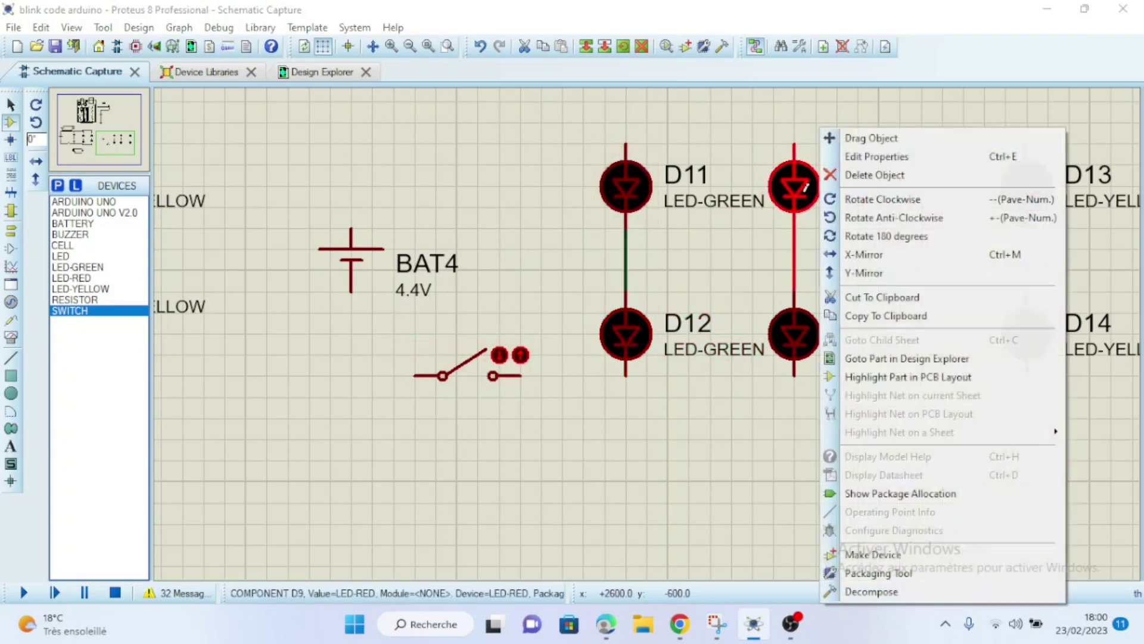
click(912, 156)
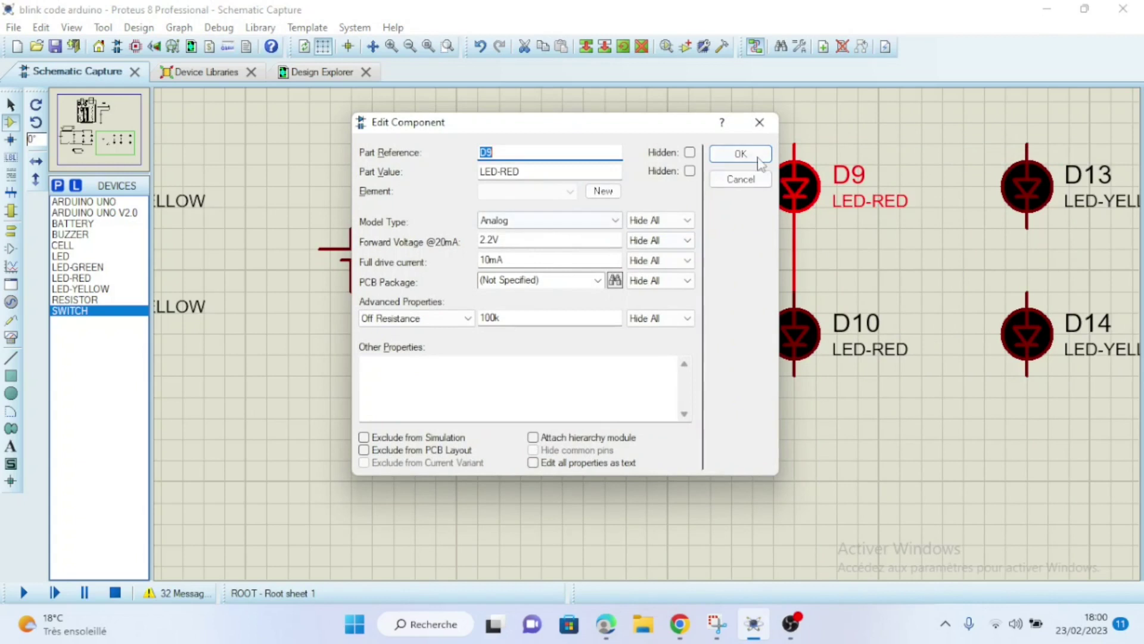
click(760, 161)
right_click(821, 342)
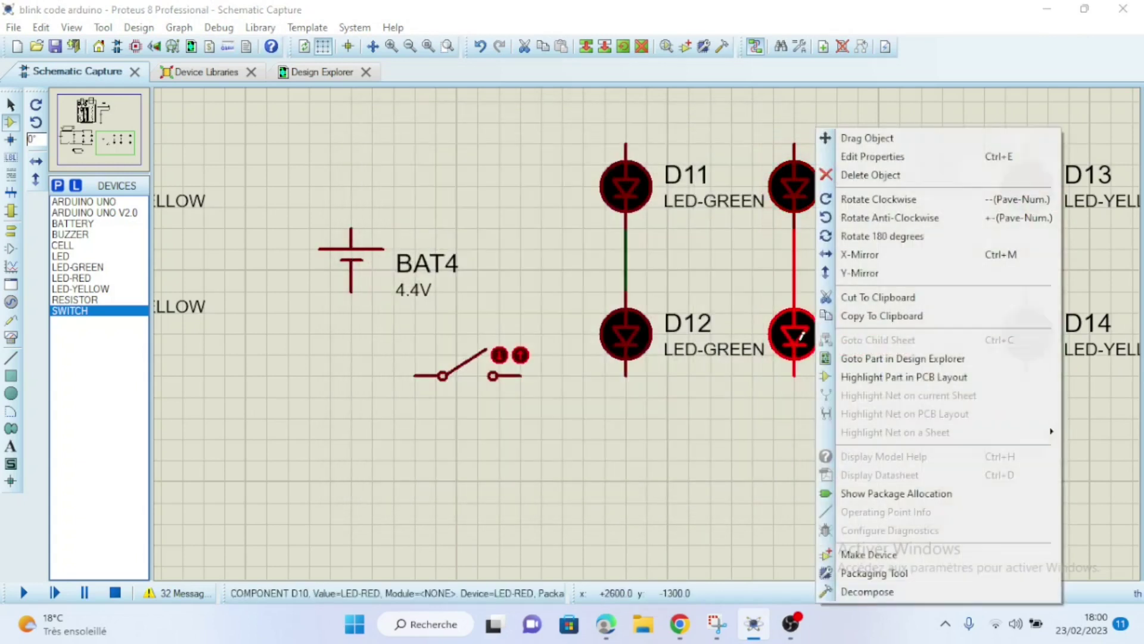
click(870, 156)
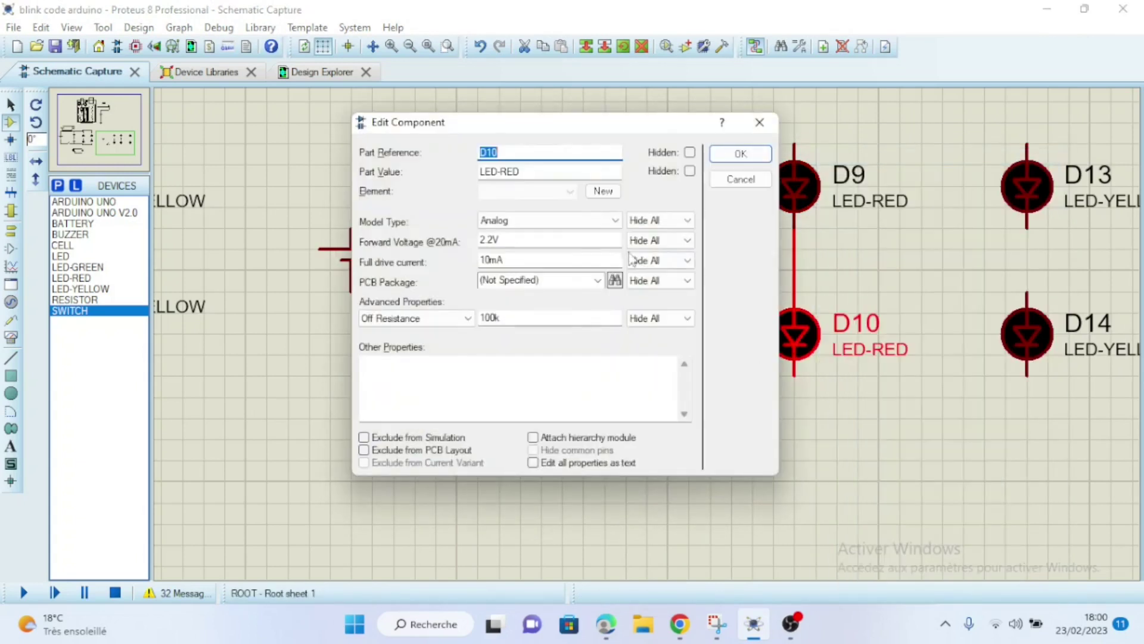
click(745, 156)
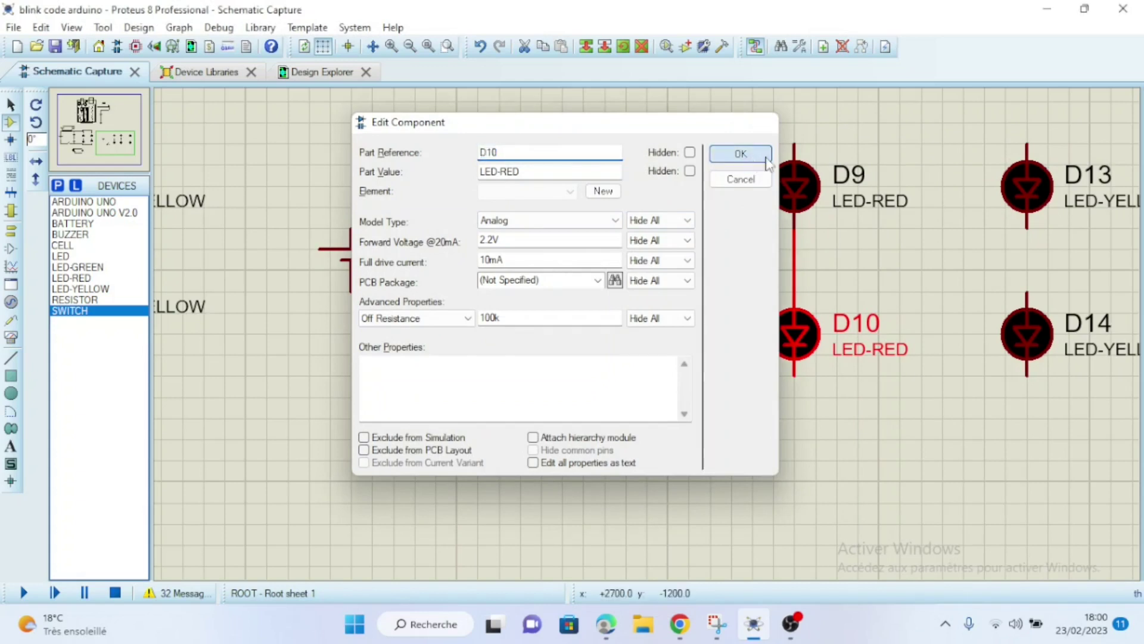
right_click(1037, 194)
click(846, 156)
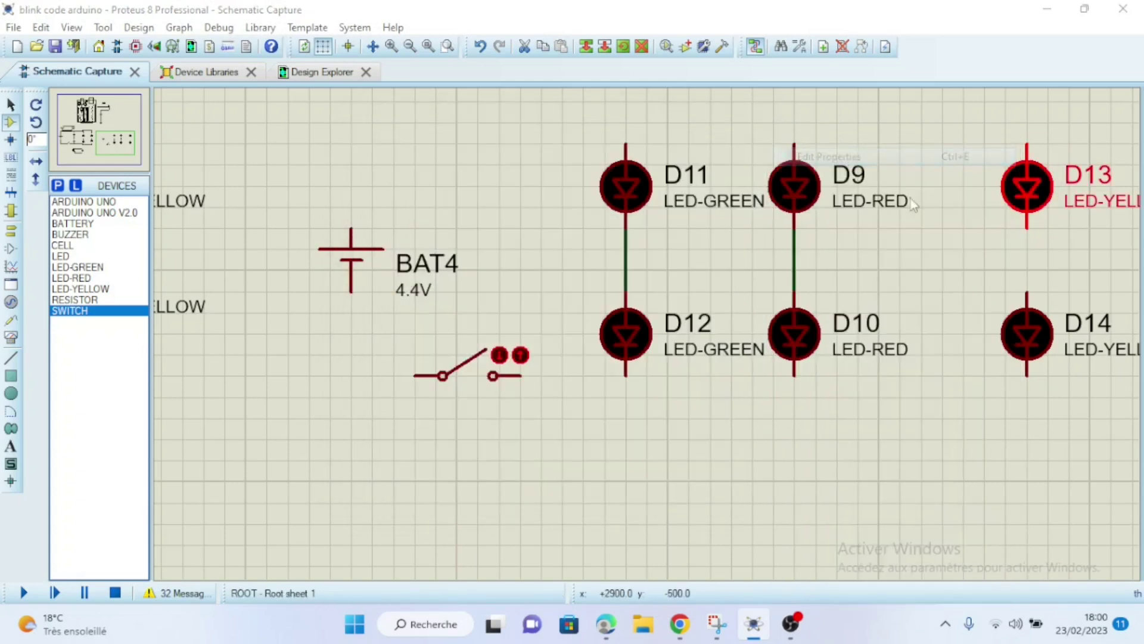
click(742, 155)
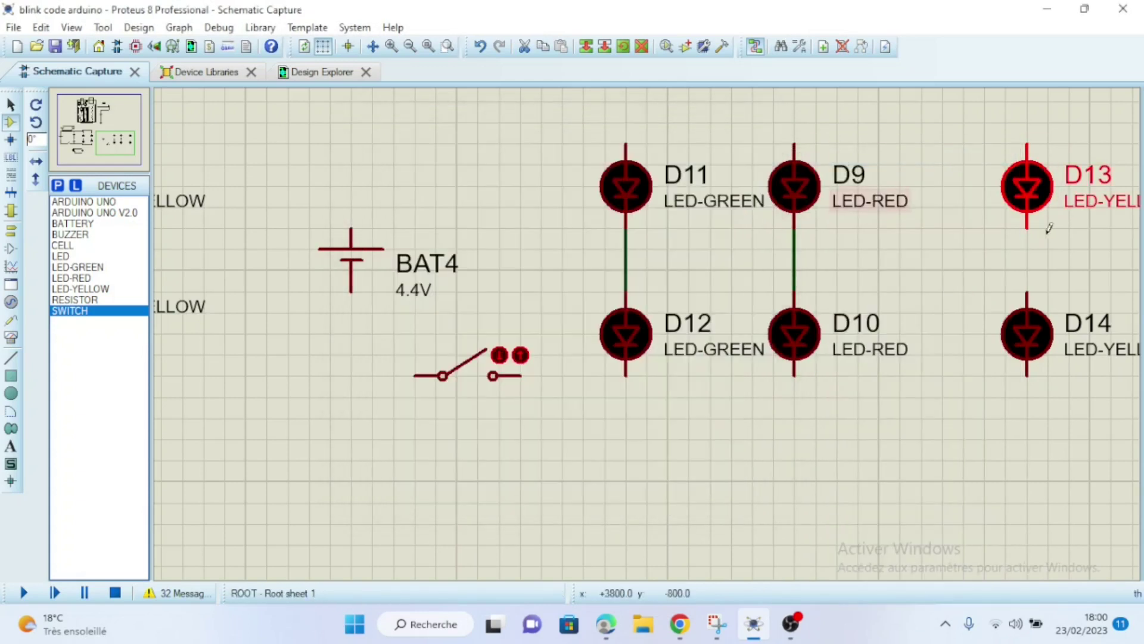
Step: Wire the yellow LEDs D13 and D14 in series
click(1044, 239)
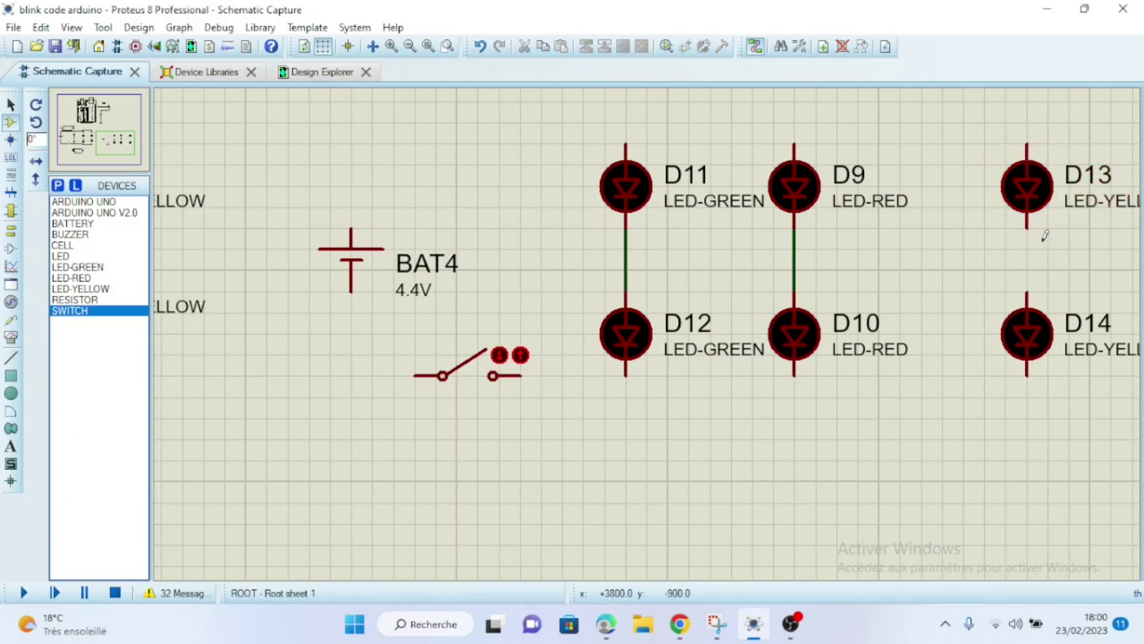
click(1027, 228)
click(1030, 291)
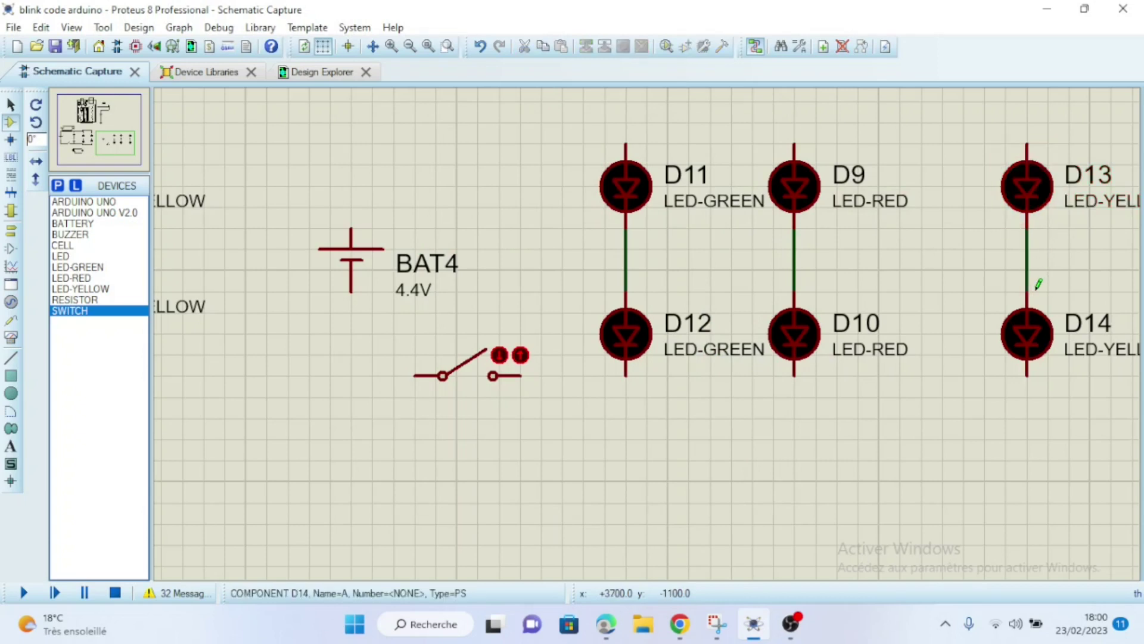
Step: Wire the upper terminal of BAT4 to the upper pins of D11, D9 and D13 in parallel
click(356, 227)
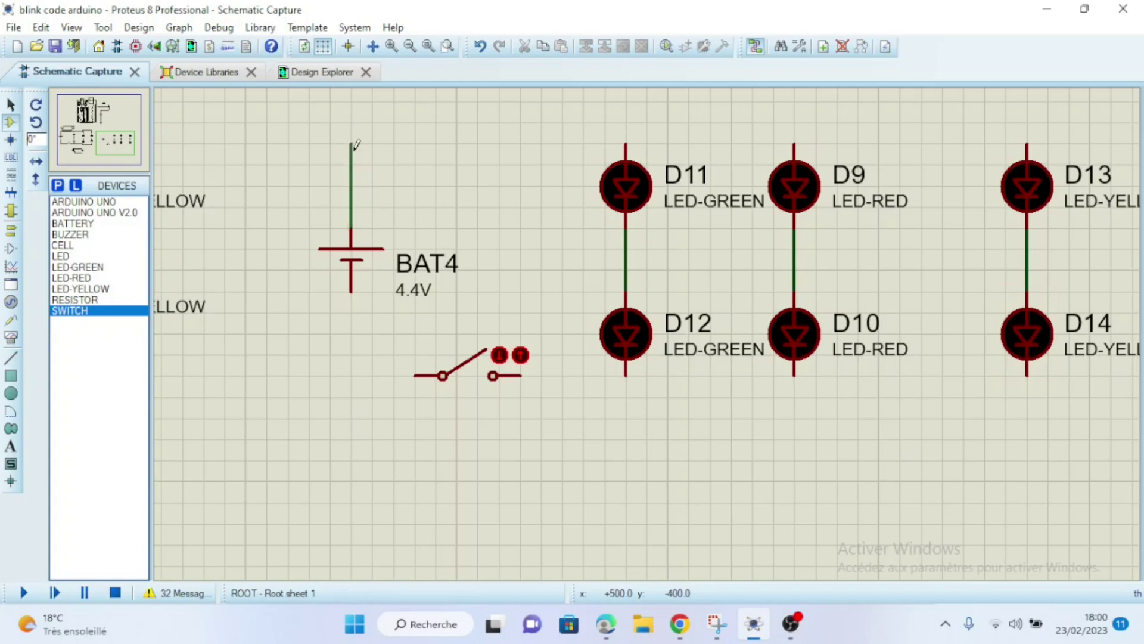
click(630, 135)
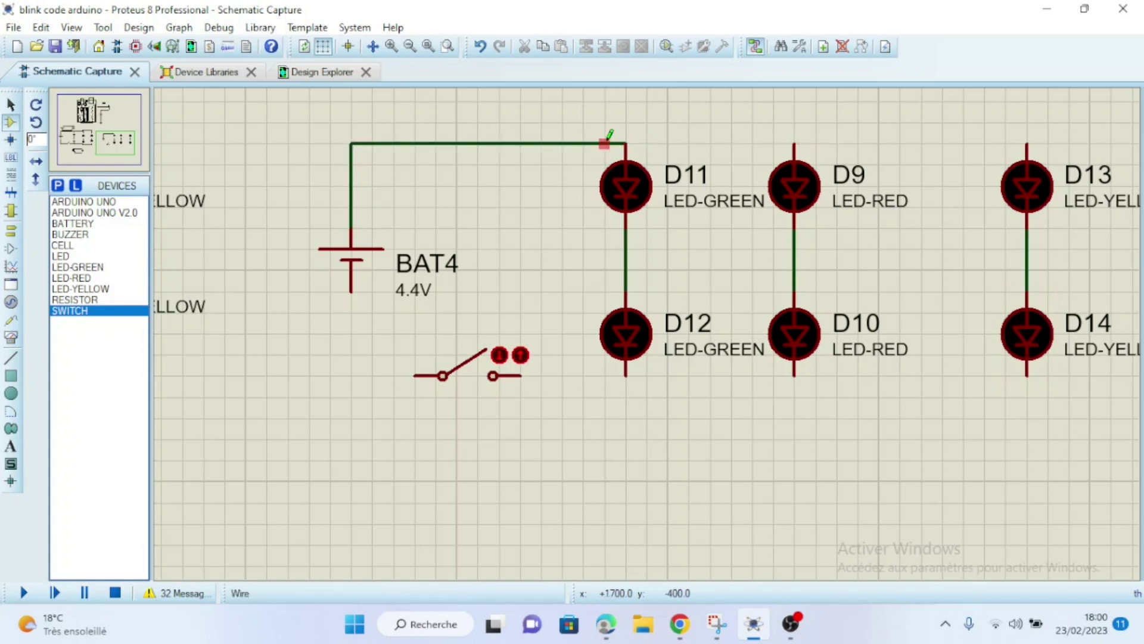
click(613, 136)
click(795, 137)
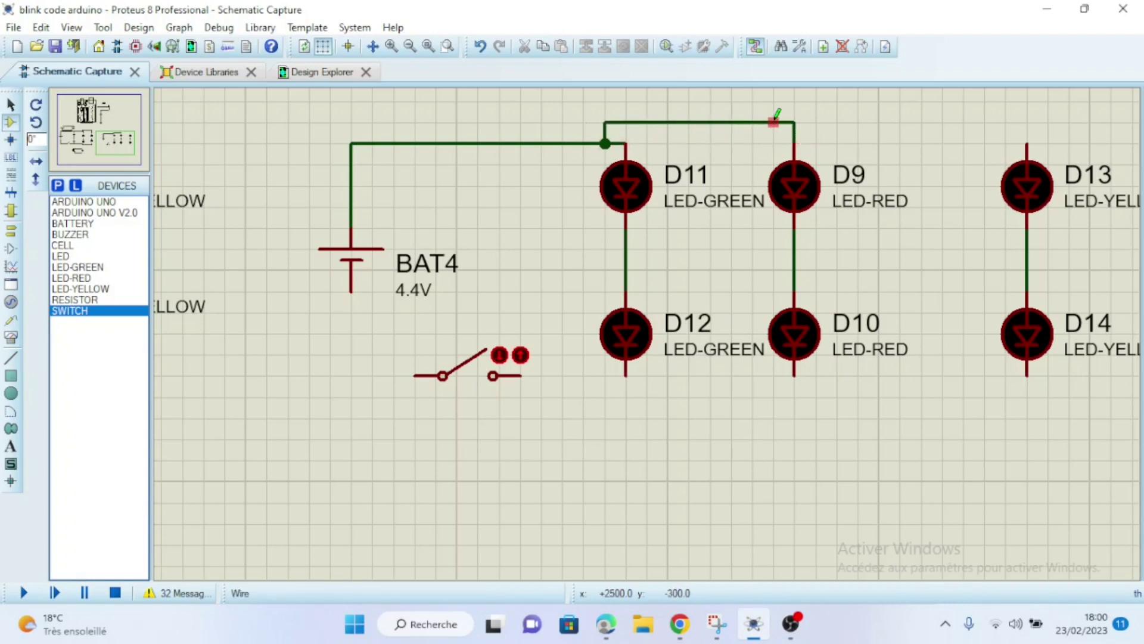
click(773, 122)
click(1027, 141)
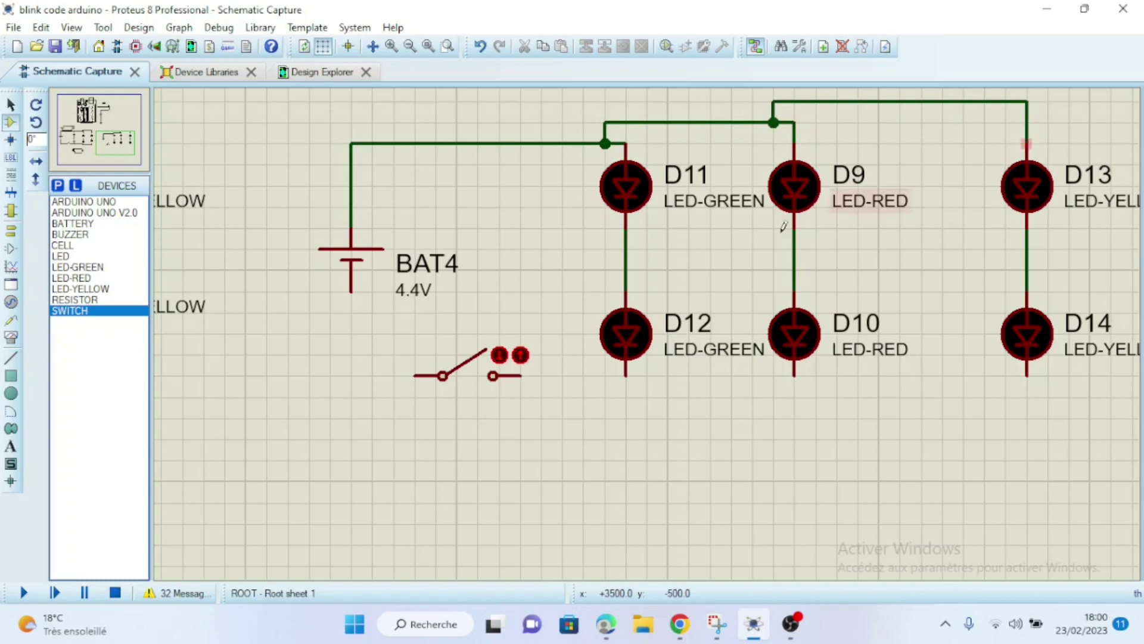
Step: Wire the lower terminal of BAT4 through the switch to the lower pin of green LED D12
click(348, 307)
click(416, 376)
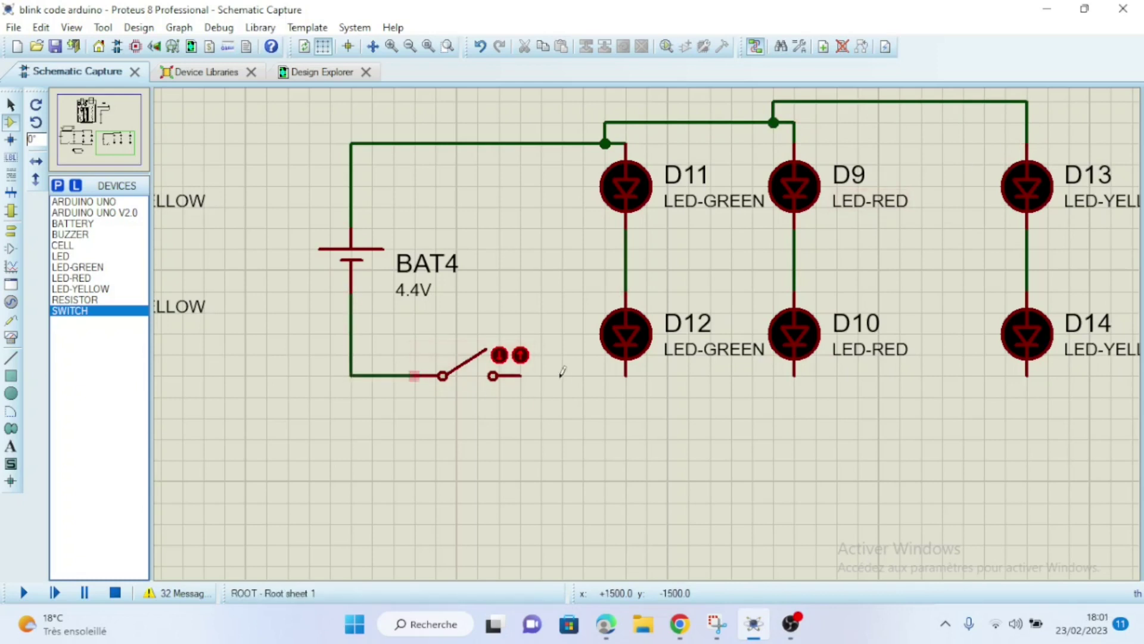
click(531, 374)
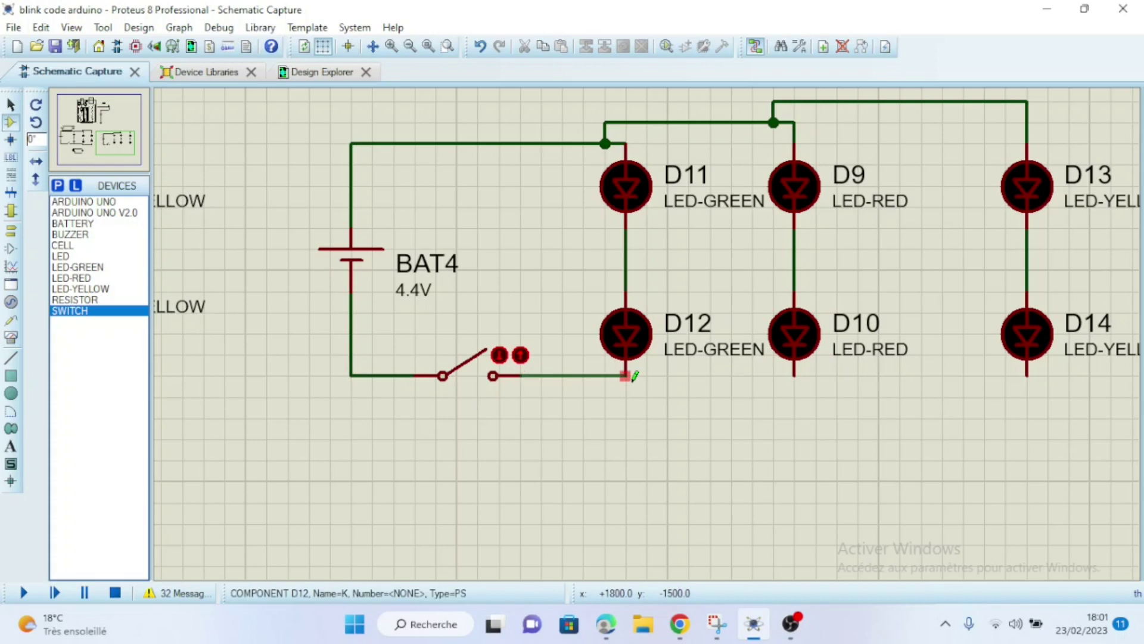
click(629, 373)
Step: Branch the return wire from D12 to the lower pins of D10 and D14, and start the simulation
click(605, 375)
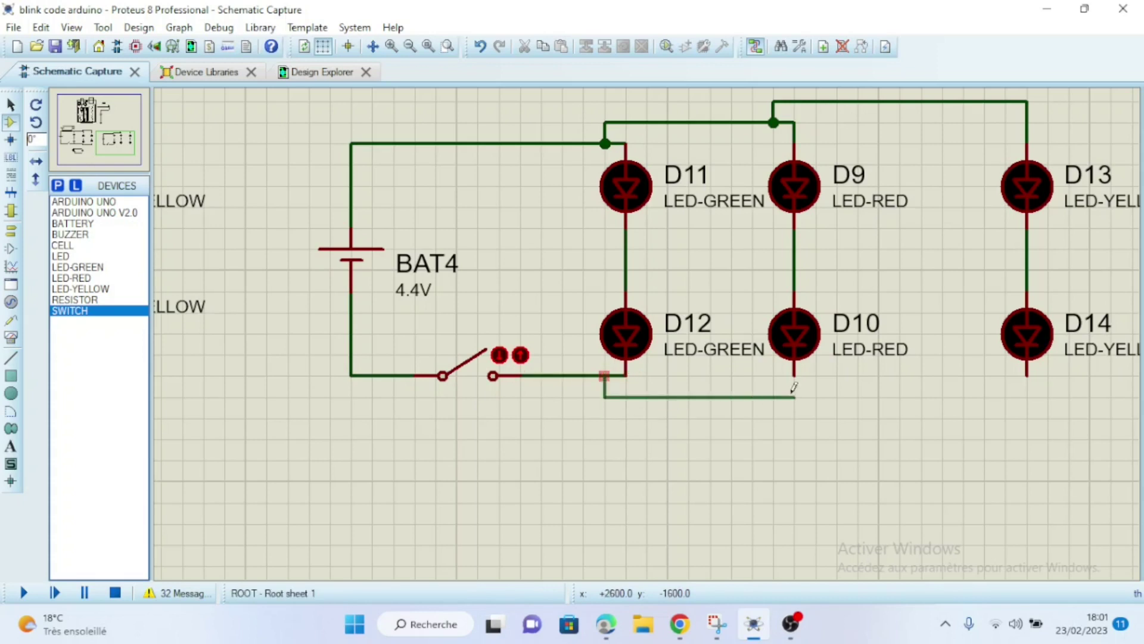
click(797, 373)
click(773, 397)
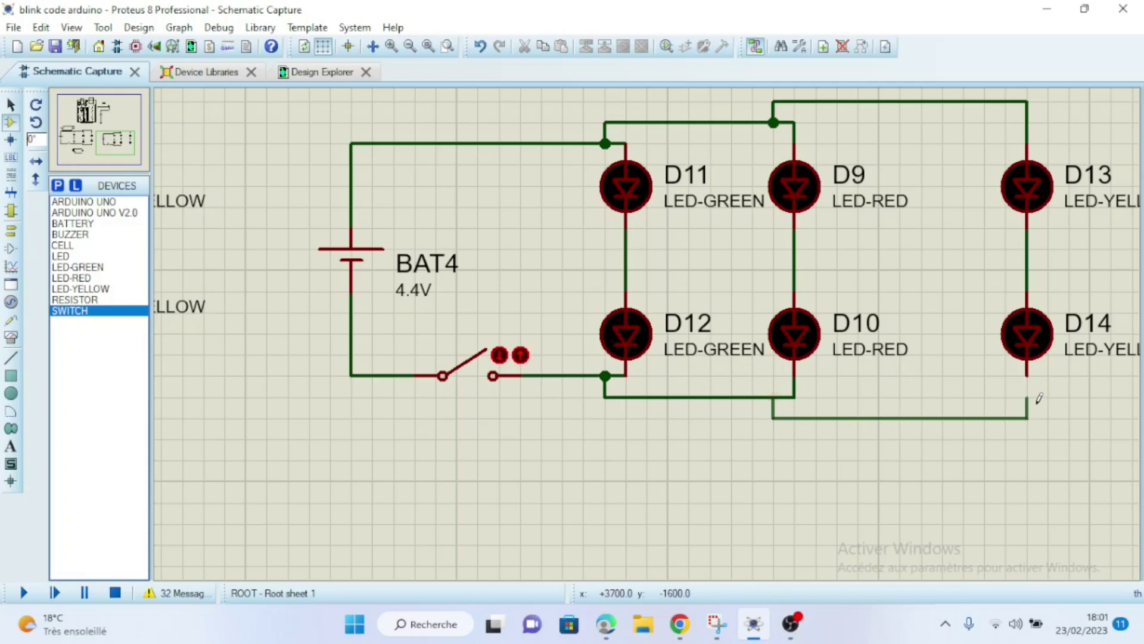
click(1037, 376)
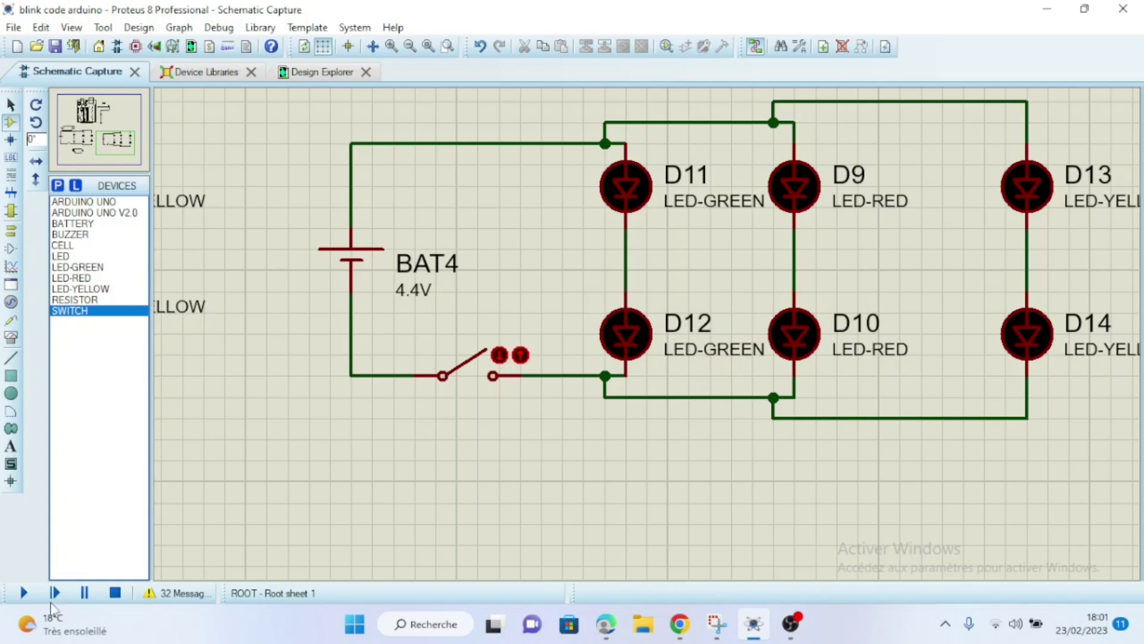
click(24, 592)
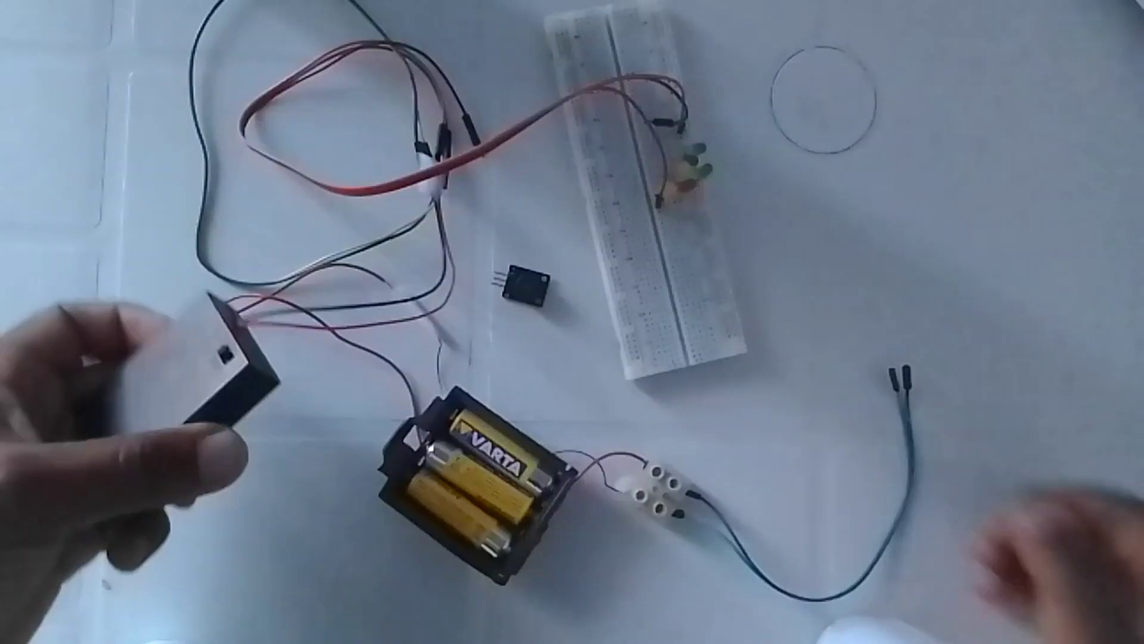